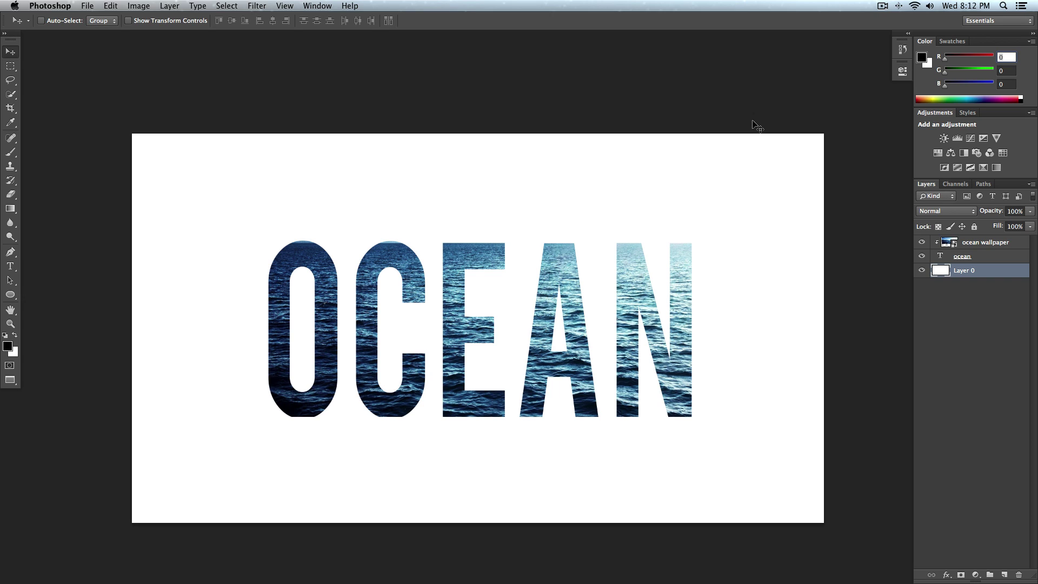
# - Delete the ocean wallpaper layer, leaving only the ocean text and Layer 0 on white
pyautogui.click(977, 245)
pyautogui.rightClick(977, 246)
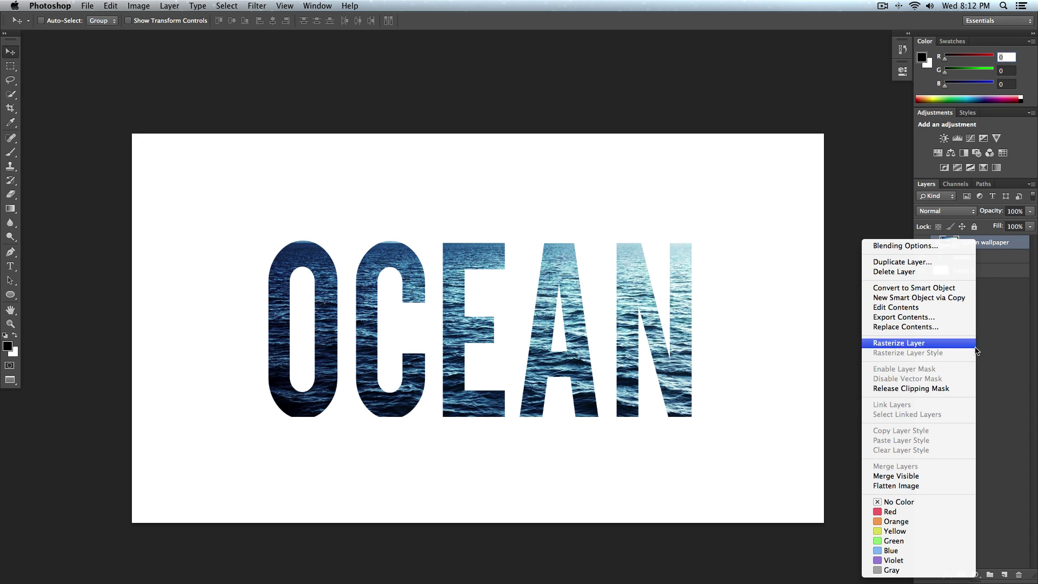
pyautogui.click(1005, 335)
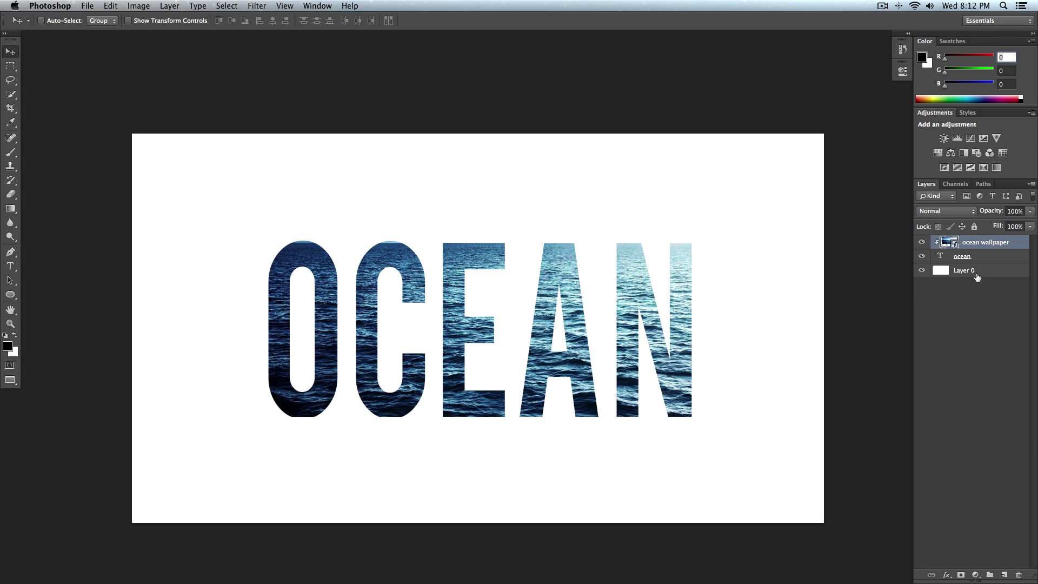
pyautogui.press('Delete')
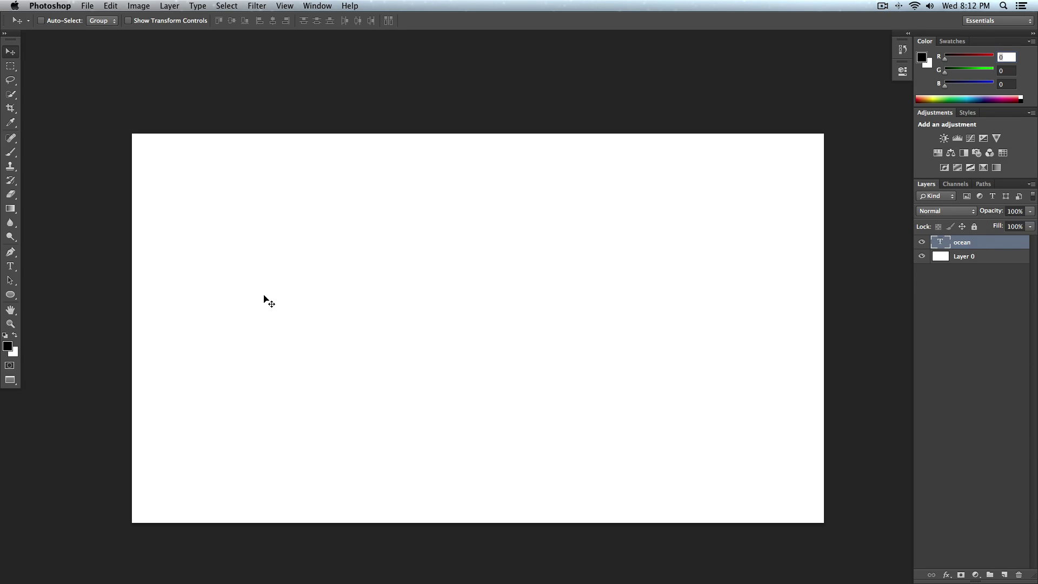
pyautogui.press('super+t')
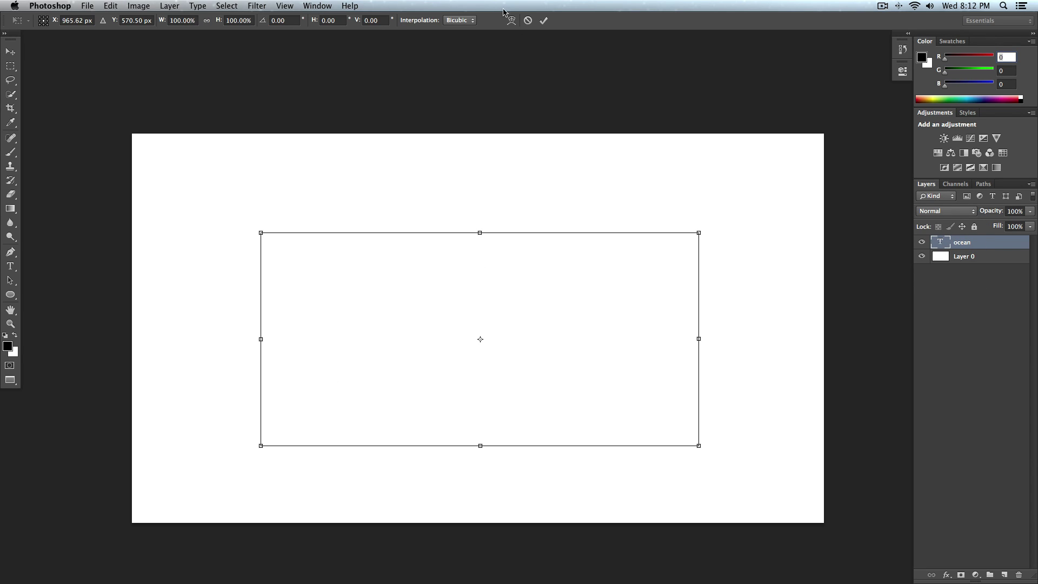
pyautogui.click(544, 20)
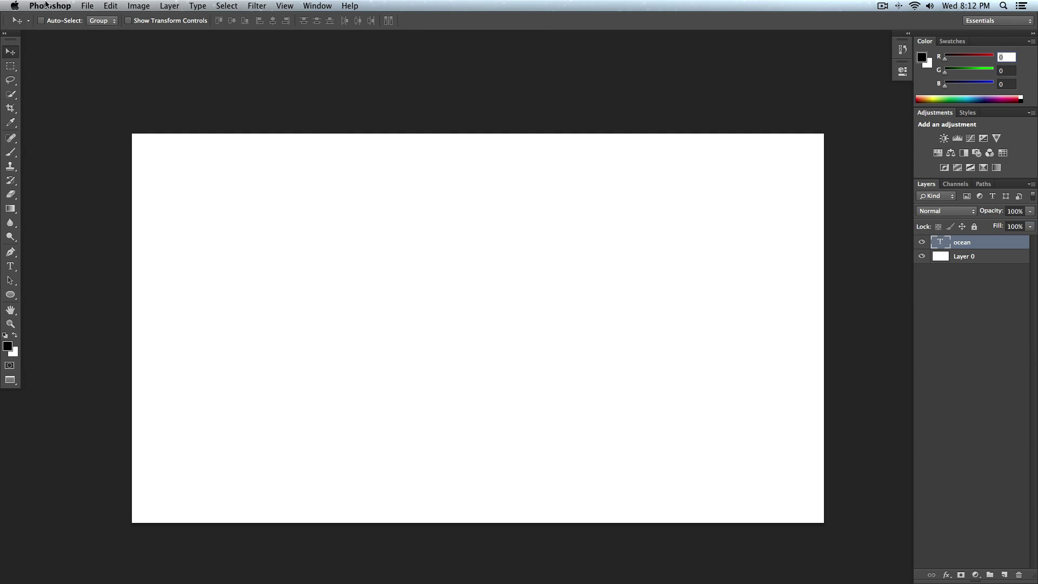
# - Place the ocean-landscape beach photo from Pictures/Wallpapers into the document
pyautogui.click(85, 4)
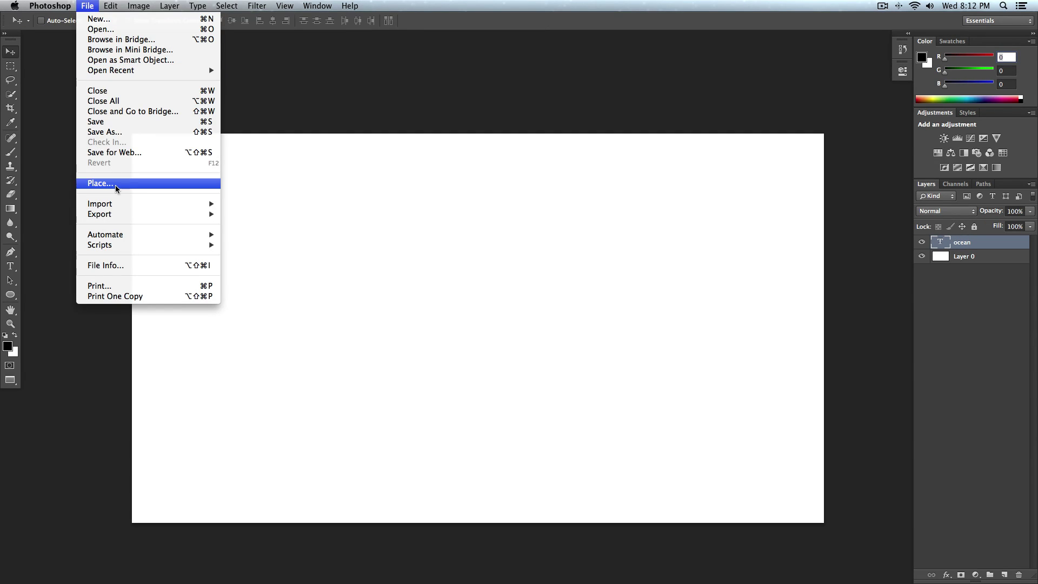
pyautogui.click(116, 184)
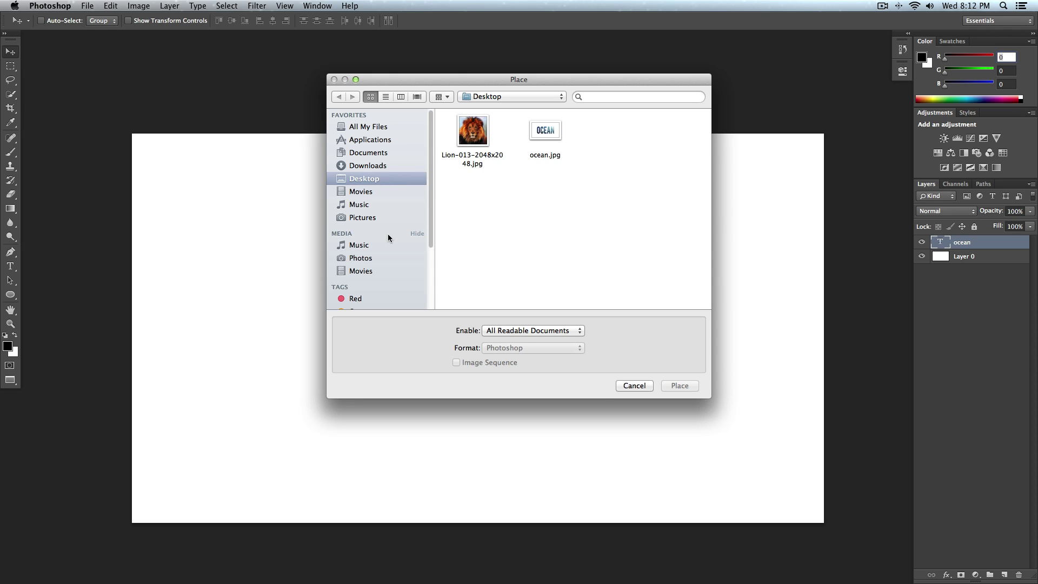
pyautogui.click(364, 217)
pyautogui.scroll(-2, 546, 260)
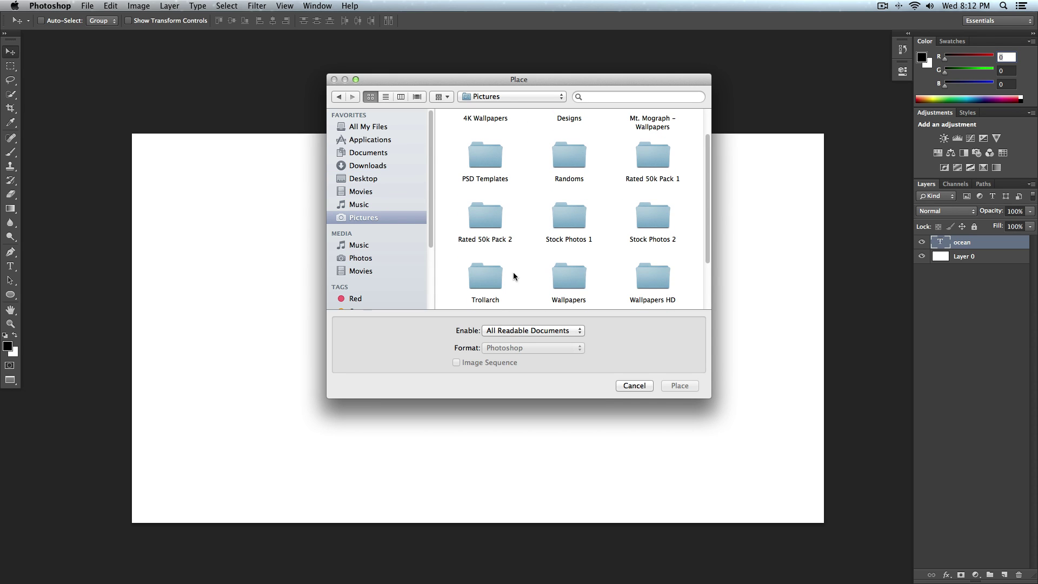
pyautogui.doubleClick(582, 286)
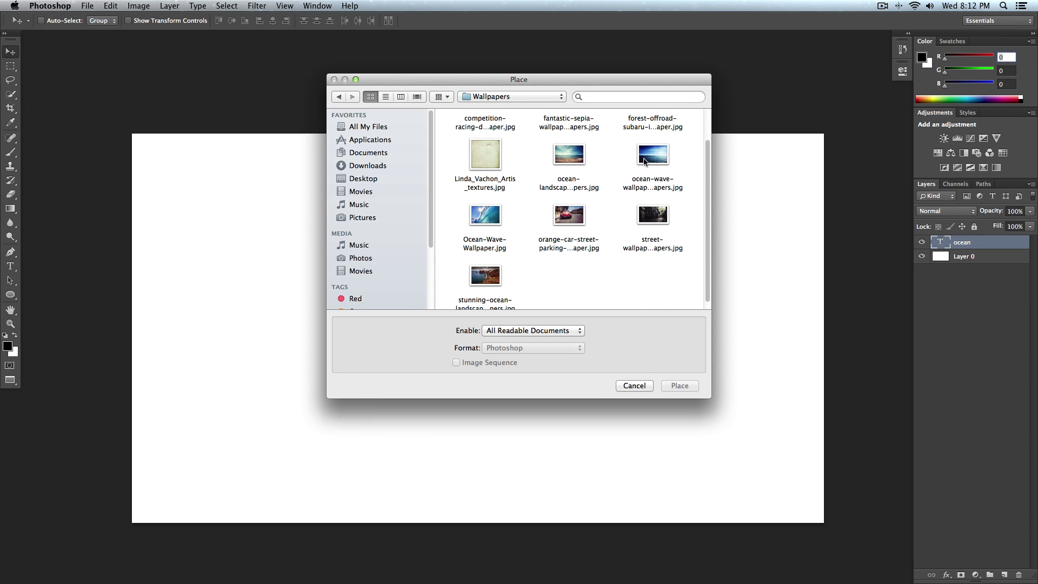
pyautogui.click(640, 169)
pyautogui.click(557, 169)
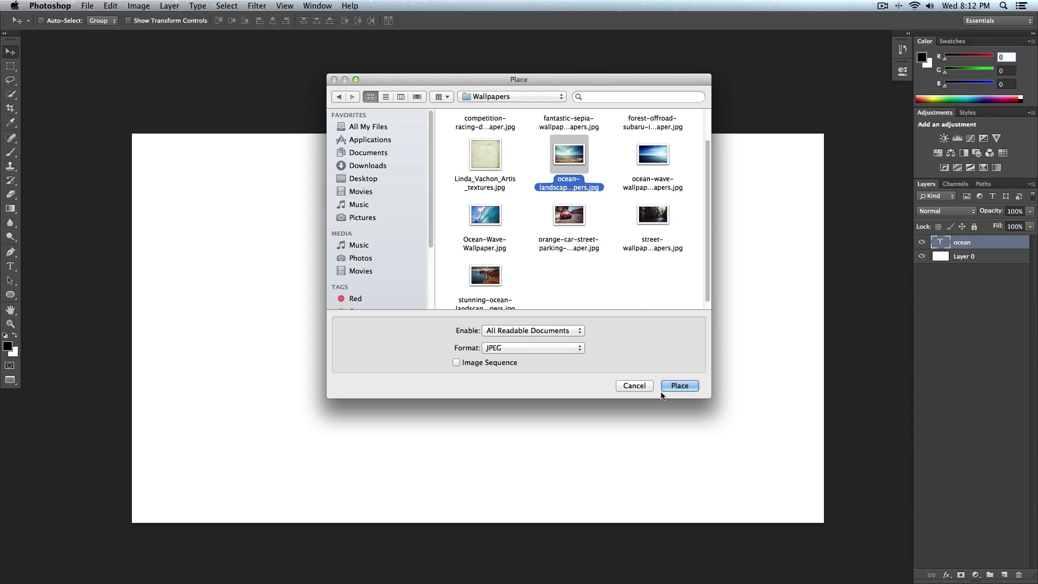
pyautogui.click(666, 385)
# - Align the placed photo to the canvas's top-left corner and scale it to nearly fill the canvas
pyautogui.moveTo(547, 314); pyautogui.dragTo(442, 293)
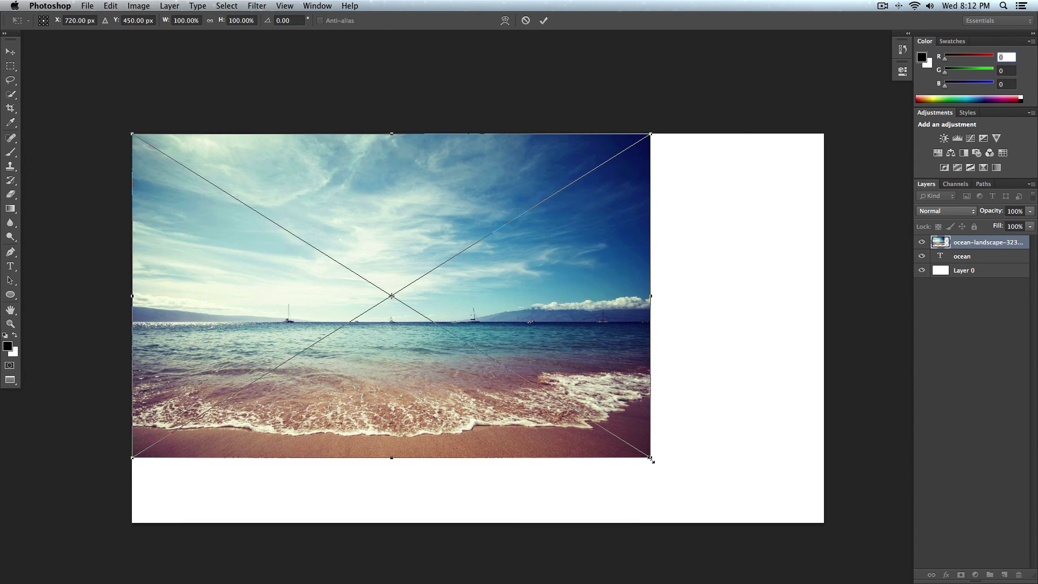
pyautogui.moveTo(651, 458); pyautogui.dragTo(850, 408)
pyautogui.press('Return')
pyautogui.scroll(1, 789, 385)
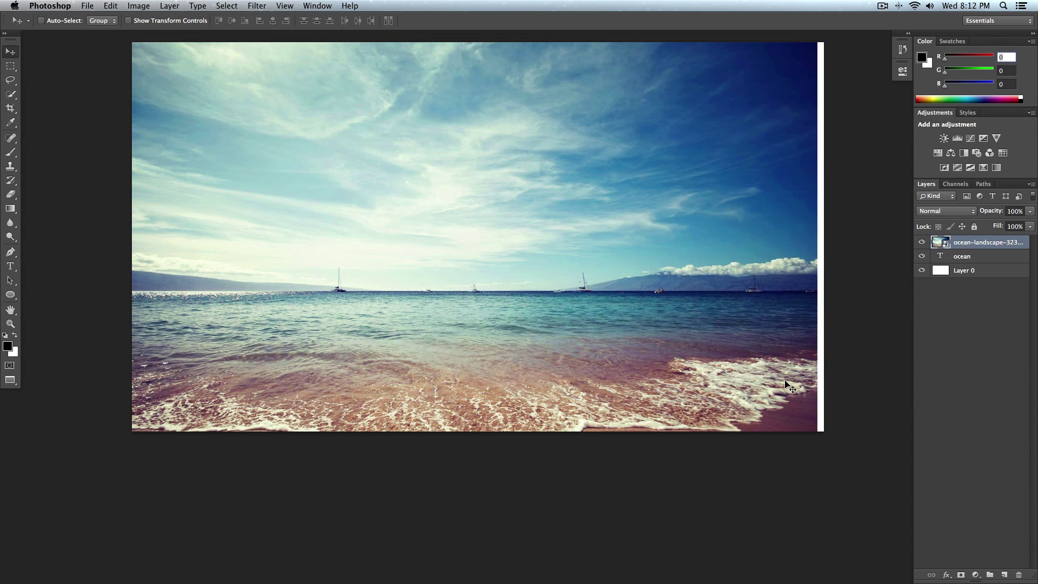
pyautogui.scroll(5, 787, 385)
pyautogui.scroll(-3, 675, 382)
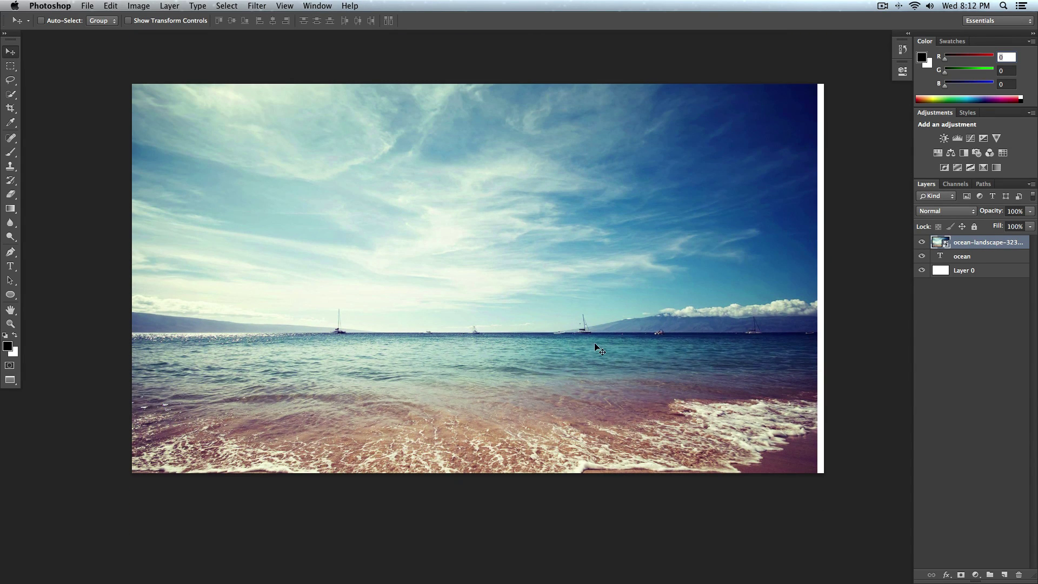
# - Nudge the beach photo slightly right, viewing General preferences and closing them unchanged
pyautogui.moveTo(598, 343); pyautogui.dragTo(605, 344)
pyautogui.click(49, 5)
pyautogui.moveTo(60, 38)
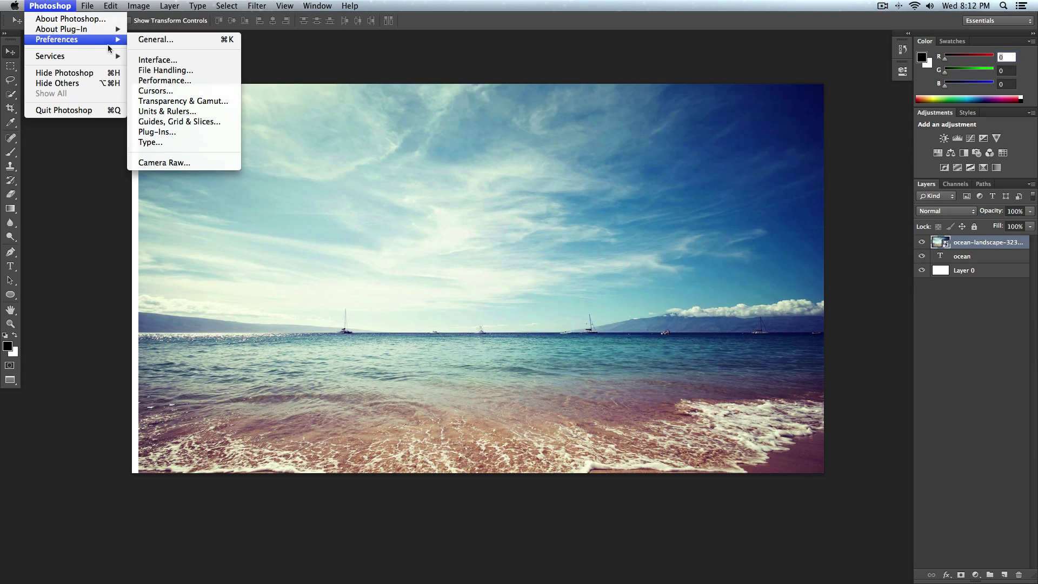
pyautogui.click(152, 40)
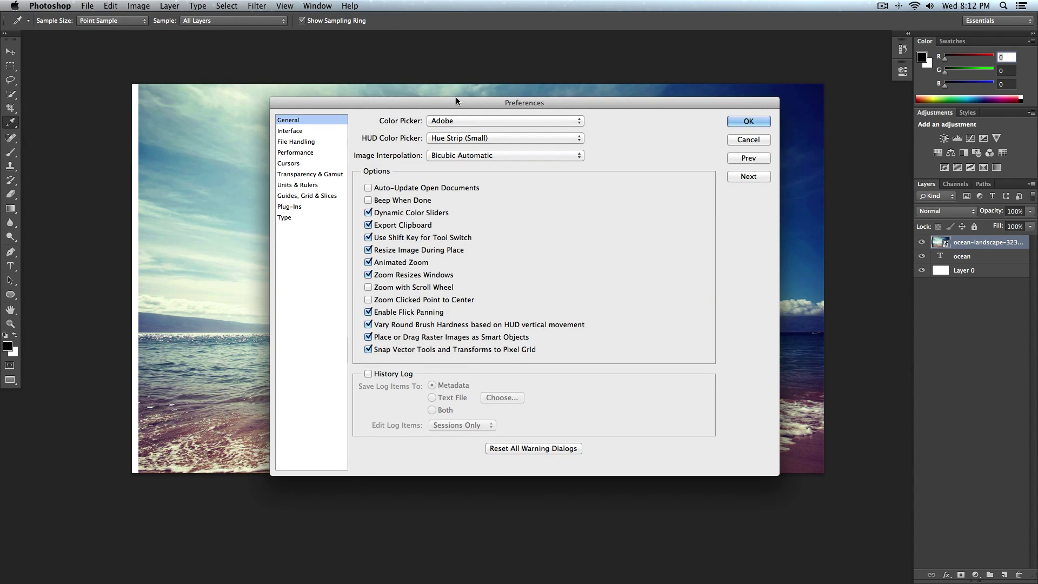
pyautogui.moveTo(455, 96); pyautogui.dragTo(457, 87)
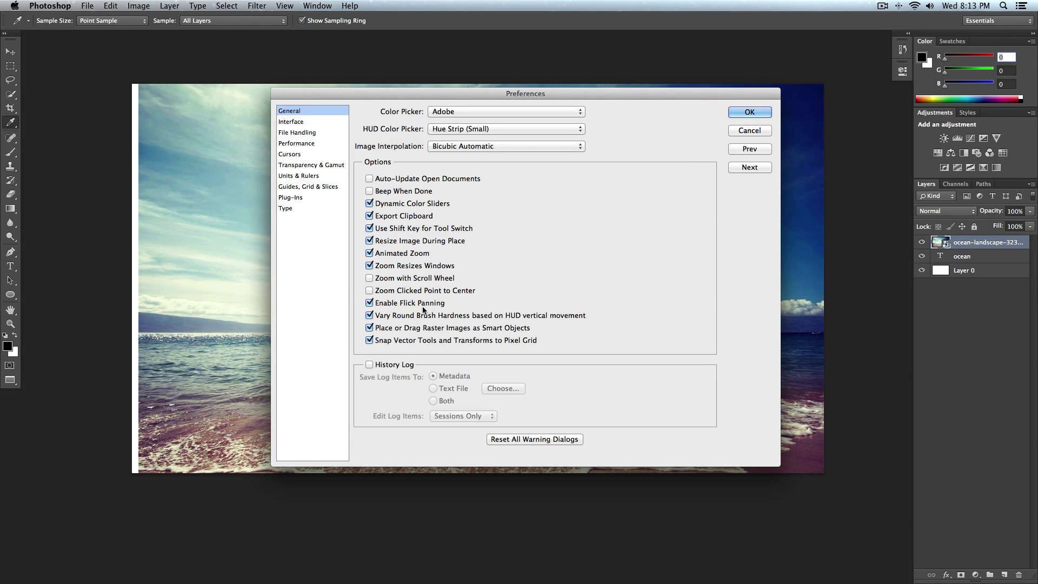
pyautogui.click(748, 130)
# - Shift the beach photo left and enlarge it slightly so it covers the whole canvas
pyautogui.press('v')
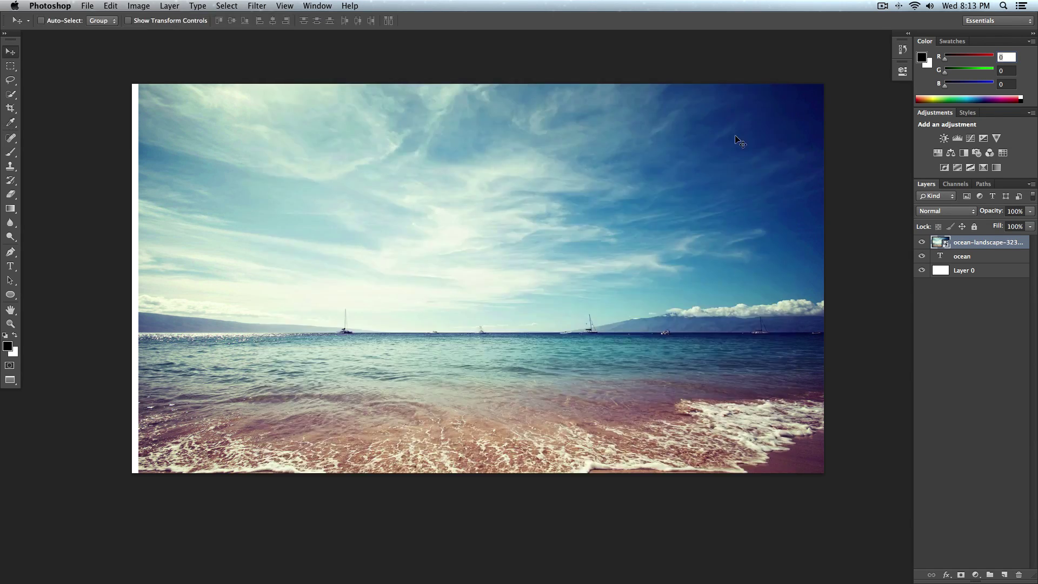
pyautogui.moveTo(576, 323); pyautogui.dragTo(575, 306)
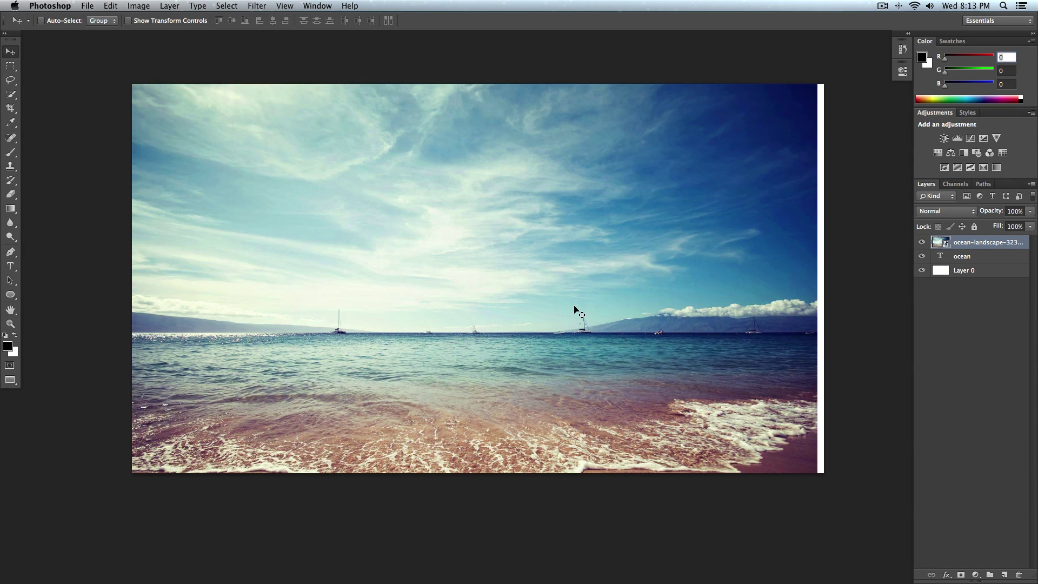
pyautogui.press('super+t')
pyautogui.moveTo(816, 510); pyautogui.dragTo(823, 515)
pyautogui.press('Return')
pyautogui.moveTo(577, 189); pyautogui.dragTo(572, 225)
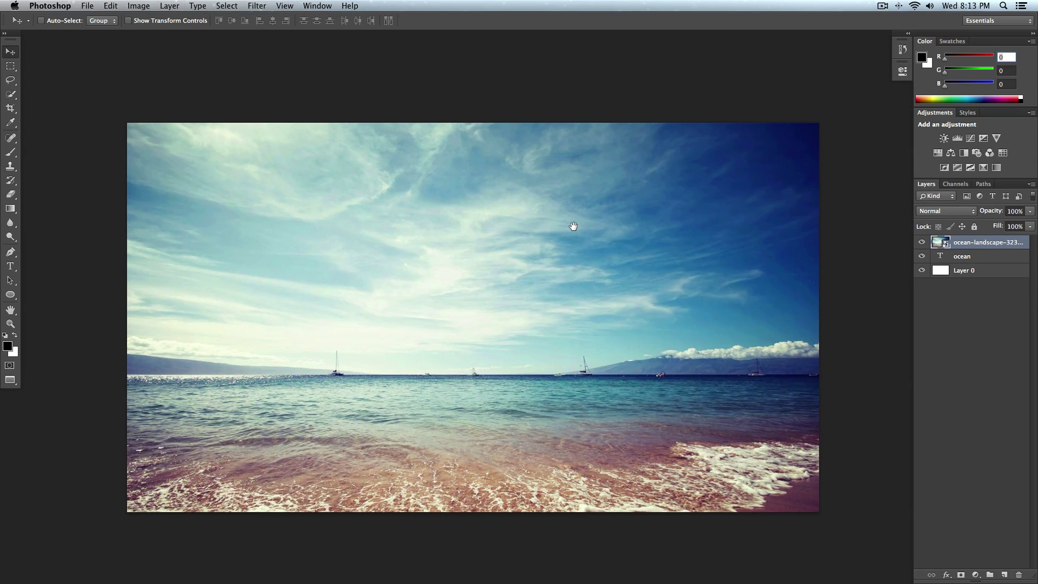
# - Try moving the ocean text layer above the photo, then reselect the photo layer
pyautogui.click(967, 257)
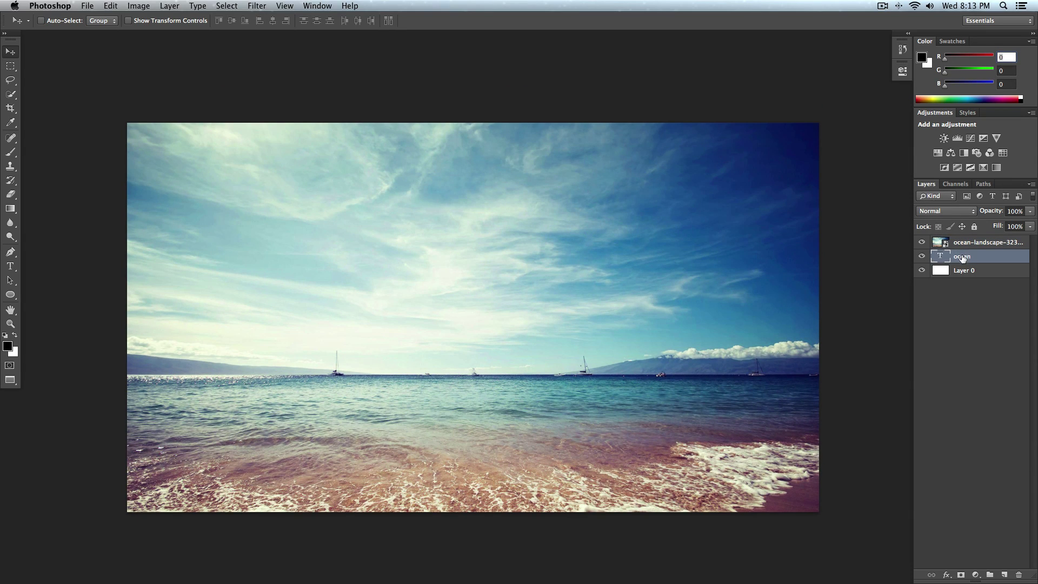
pyautogui.moveTo(975, 210); pyautogui.dragTo(956, 260)
pyautogui.click(966, 249)
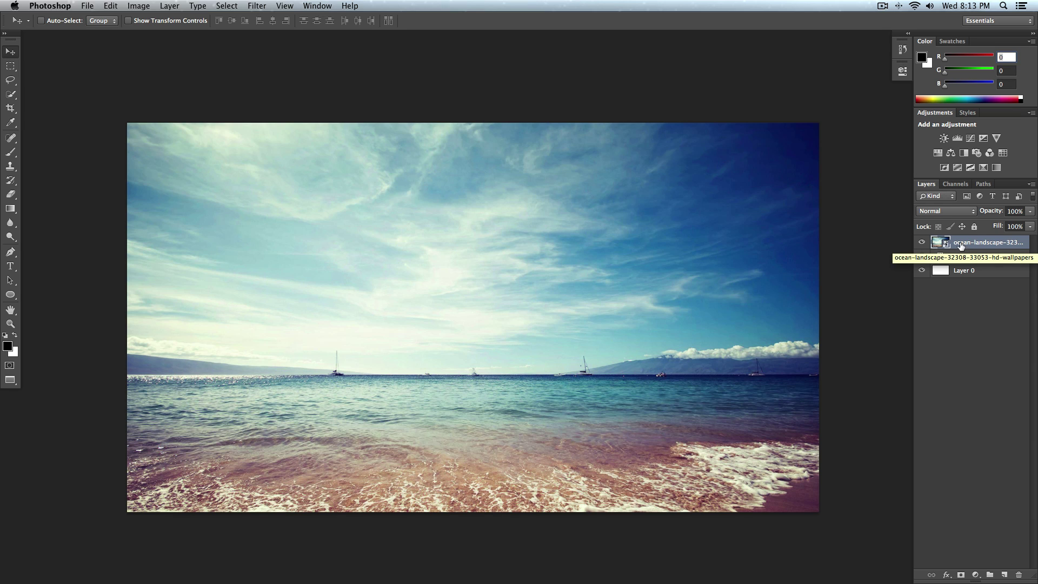
# - Make the ocean-landscape photo layer a clipping mask on the OCEAN text layer
pyautogui.rightClick(966, 245)
pyautogui.click(945, 245)
pyautogui.rightClick(945, 244)
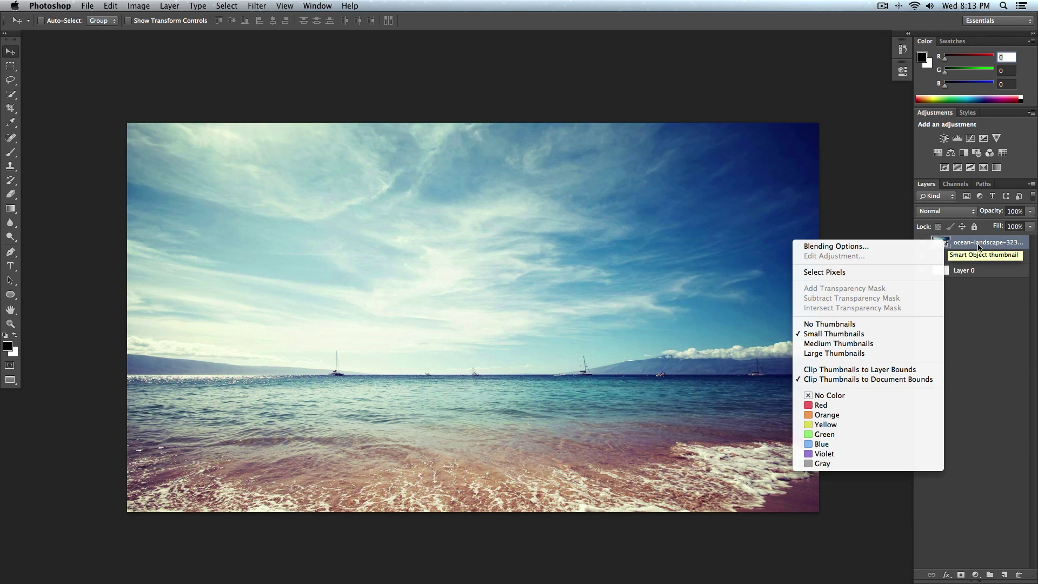
pyautogui.click(1006, 247)
pyautogui.rightClick(1006, 247)
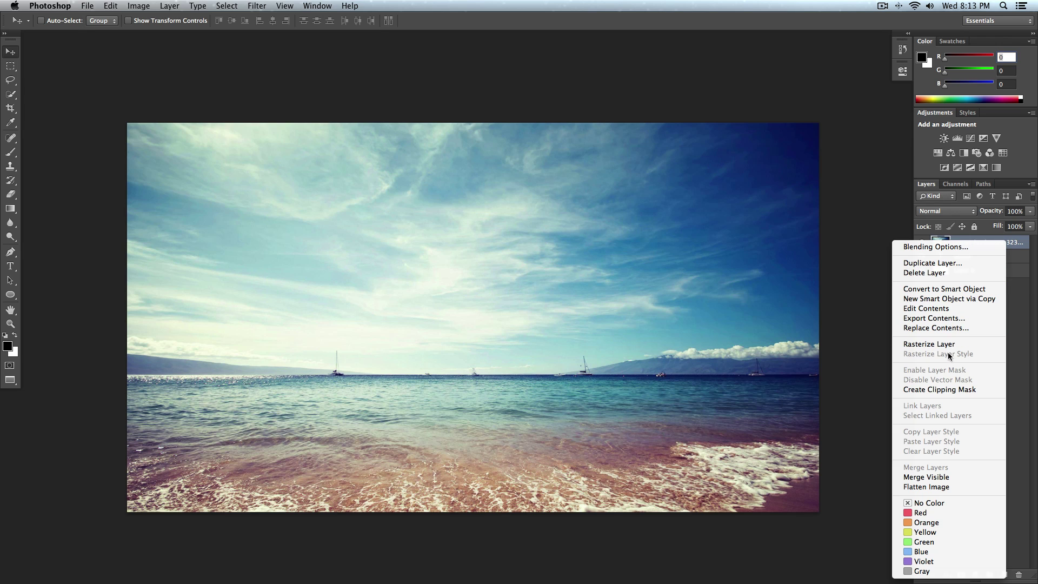
pyautogui.click(940, 390)
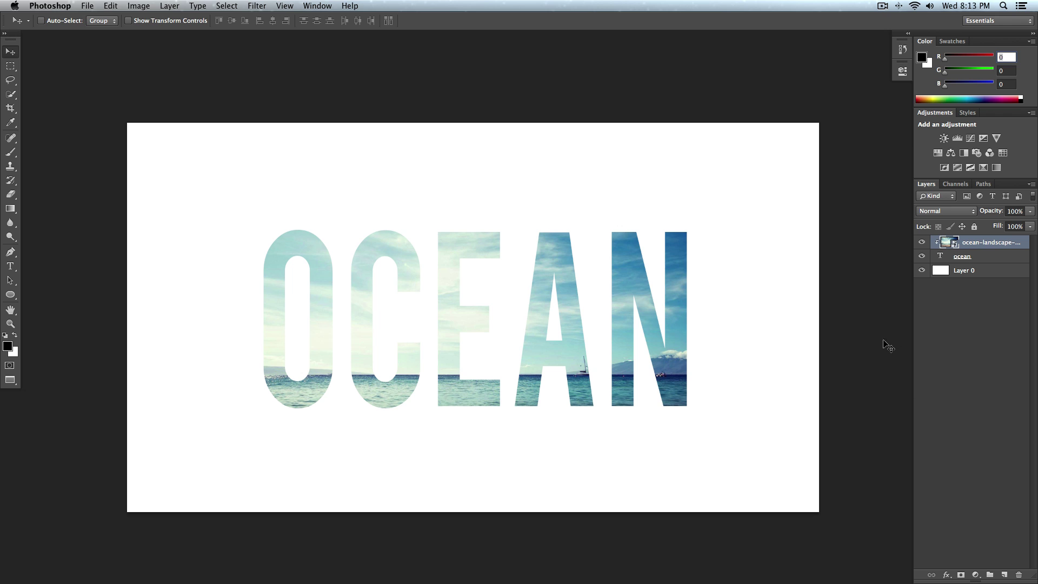
# - Scale the clipped beach photo to about 134% and reposition it within the OCEAN letters
pyautogui.press('super+t')
pyautogui.moveTo(631, 322); pyautogui.dragTo(733, 287)
pyautogui.moveTo(484, 319); pyautogui.dragTo(625, 326)
pyautogui.moveTo(547, 327); pyautogui.dragTo(297, 241)
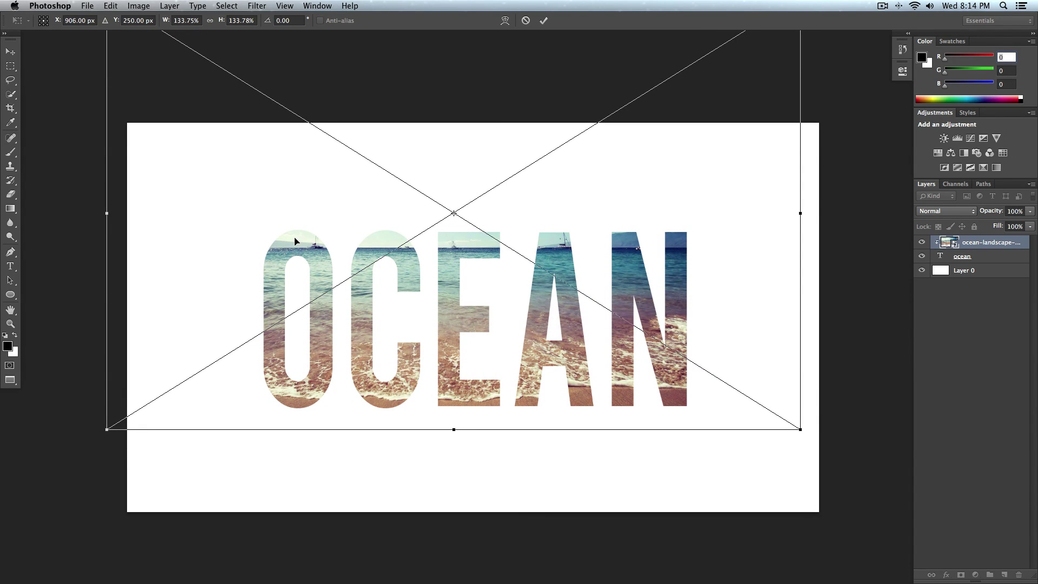
pyautogui.press('Return')
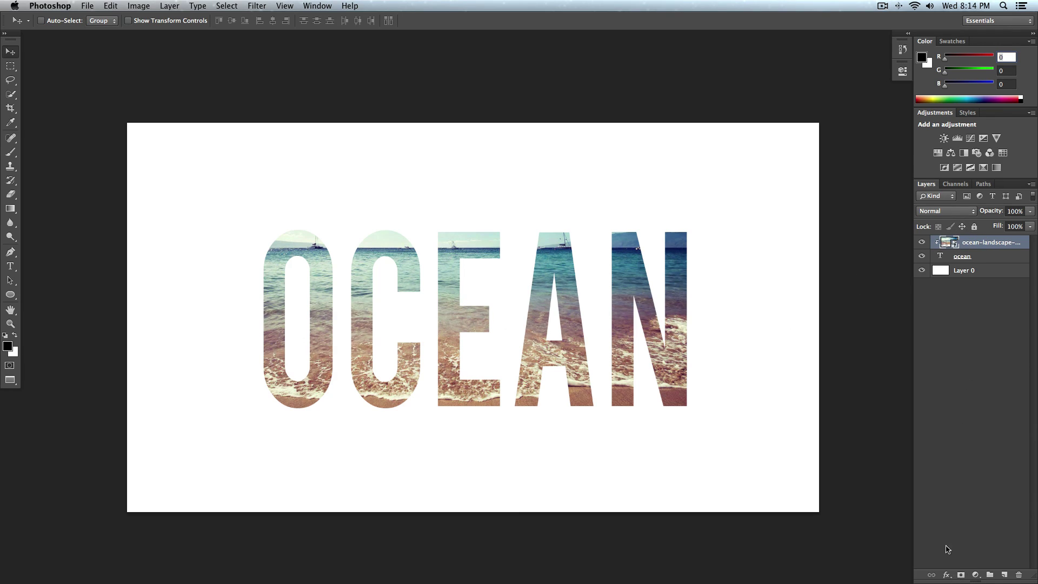
# - Try masking the photo to the OCEAN selection, undo it, and release the clipping mask
pyautogui.rightClick(983, 244)
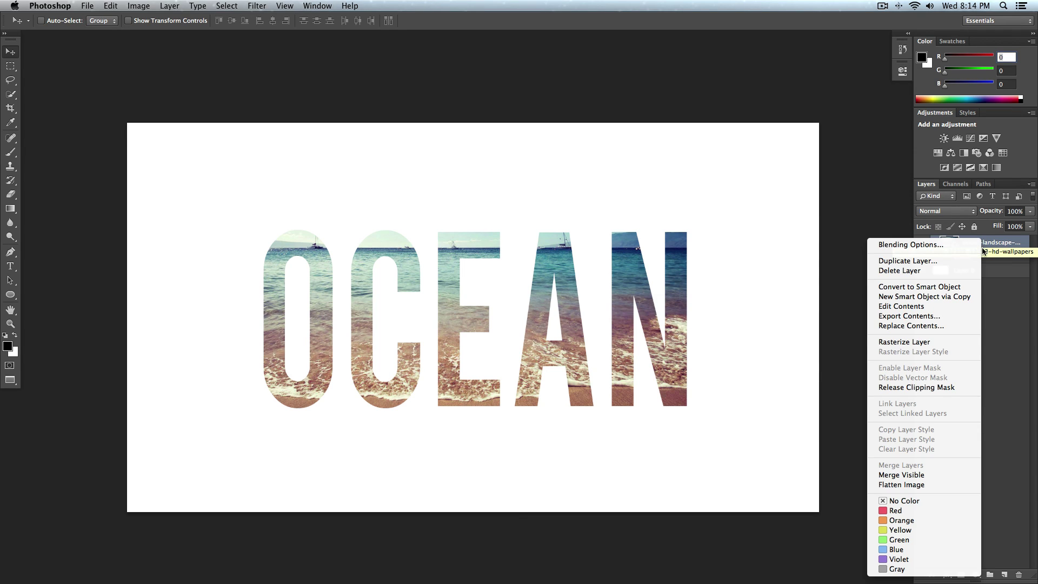
pyautogui.press('Escape')
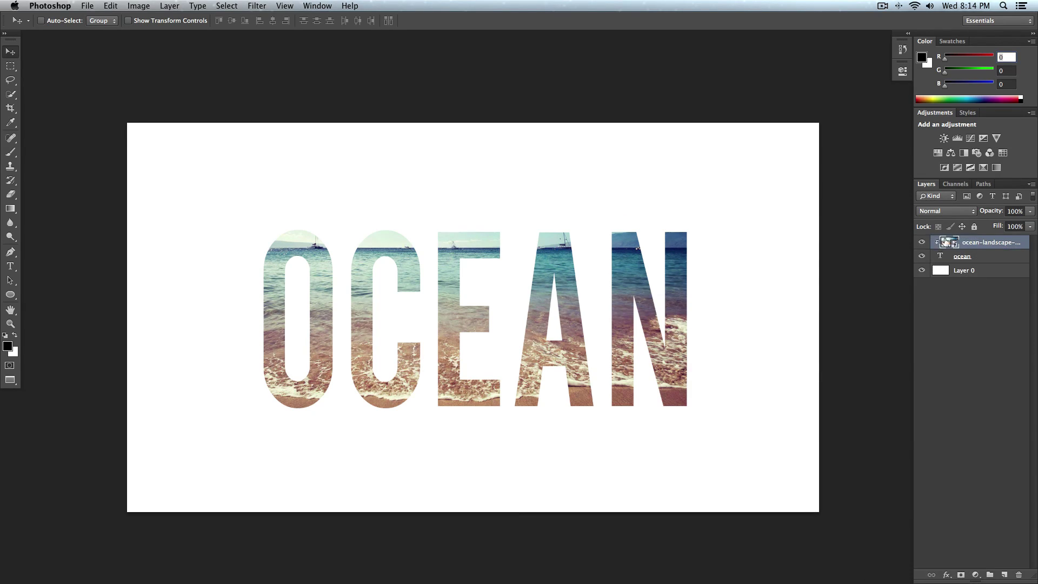
pyautogui.keyDown('super'); pyautogui.click(941, 257); pyautogui.keyUp('super')
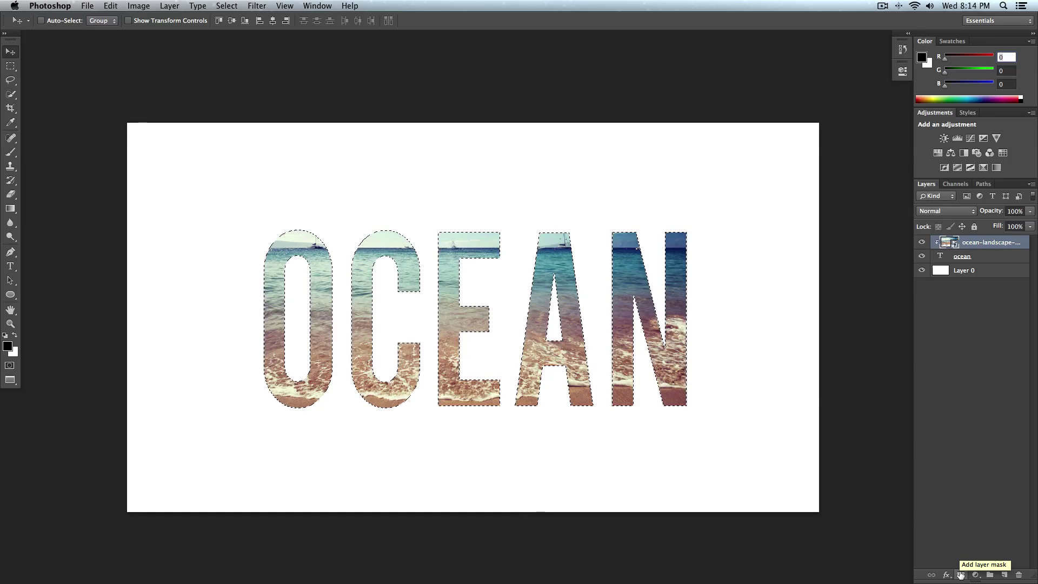
pyautogui.click(961, 575)
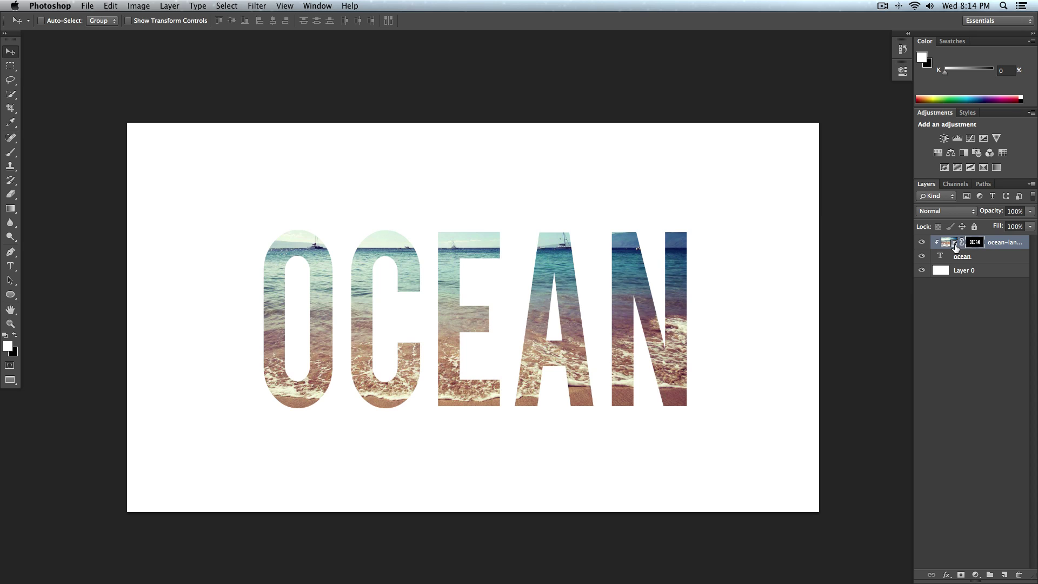
pyautogui.press('super+z')
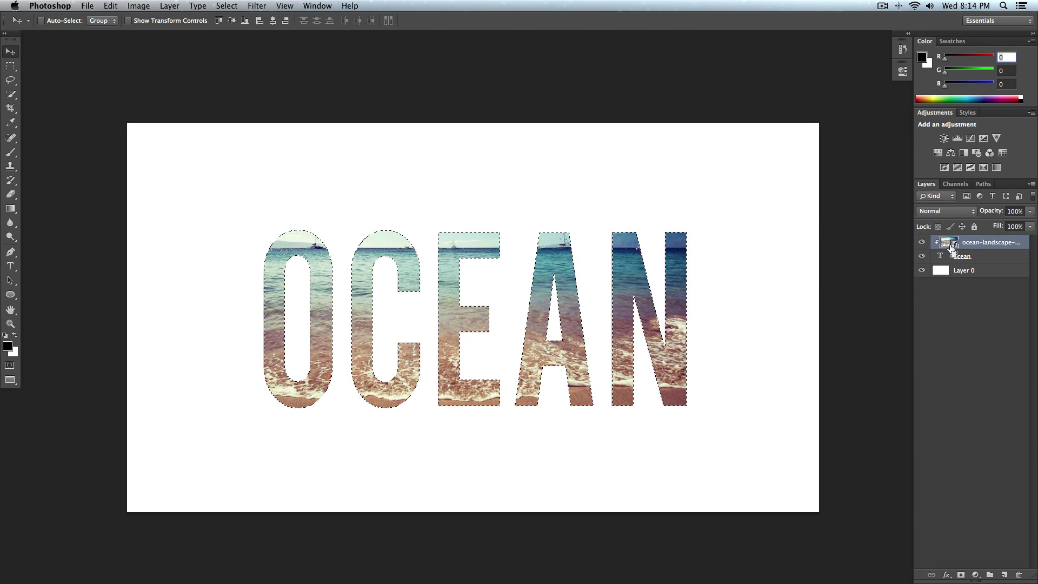
pyautogui.press('super+alt+z')
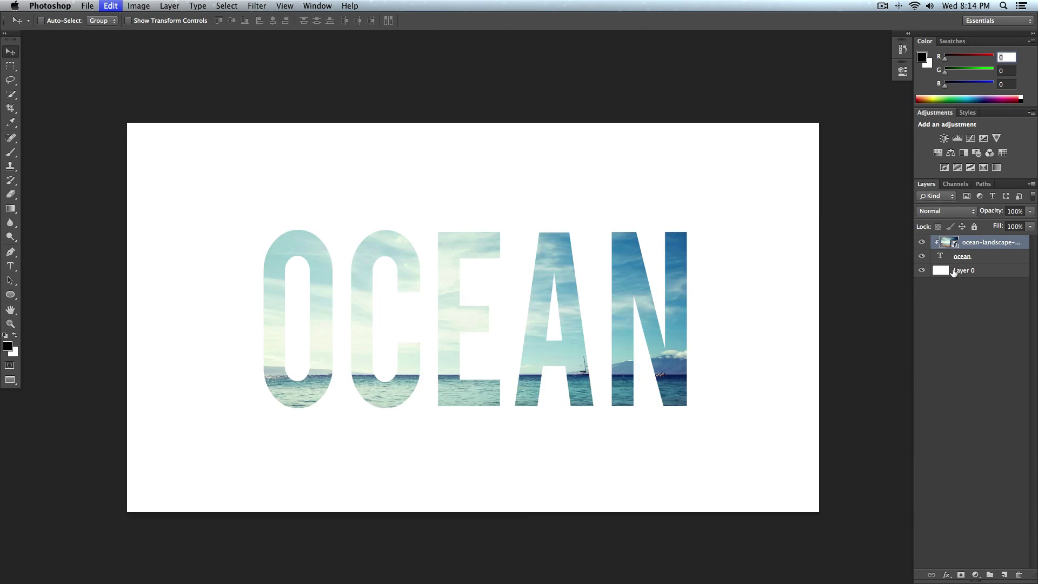
pyautogui.press('super+alt+z')
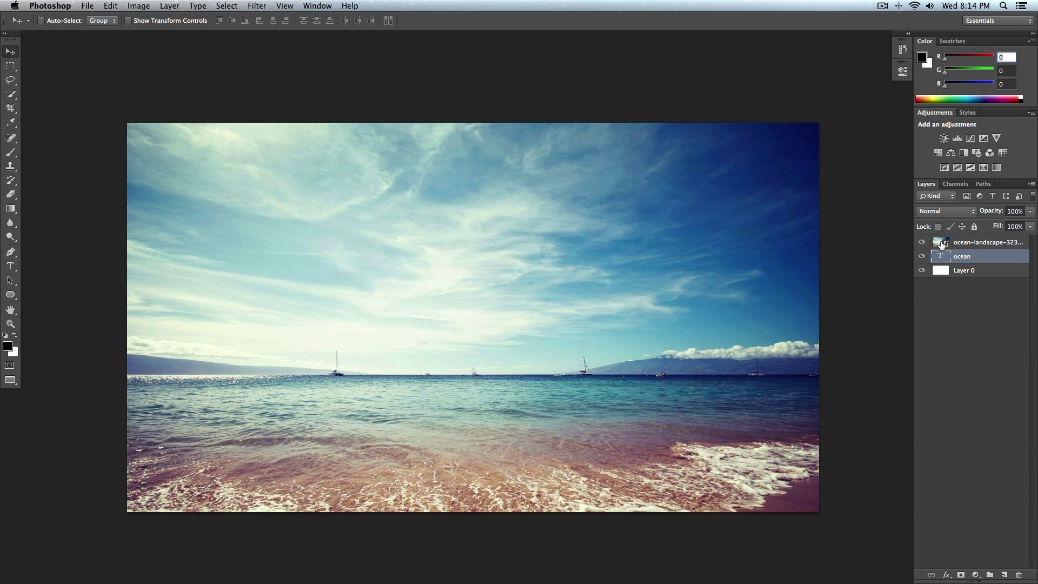
# - Add a layer mask to the beach photo from the OCEAN letter selection
pyautogui.keyDown('super'); pyautogui.click(941, 257); pyautogui.keyUp('super')
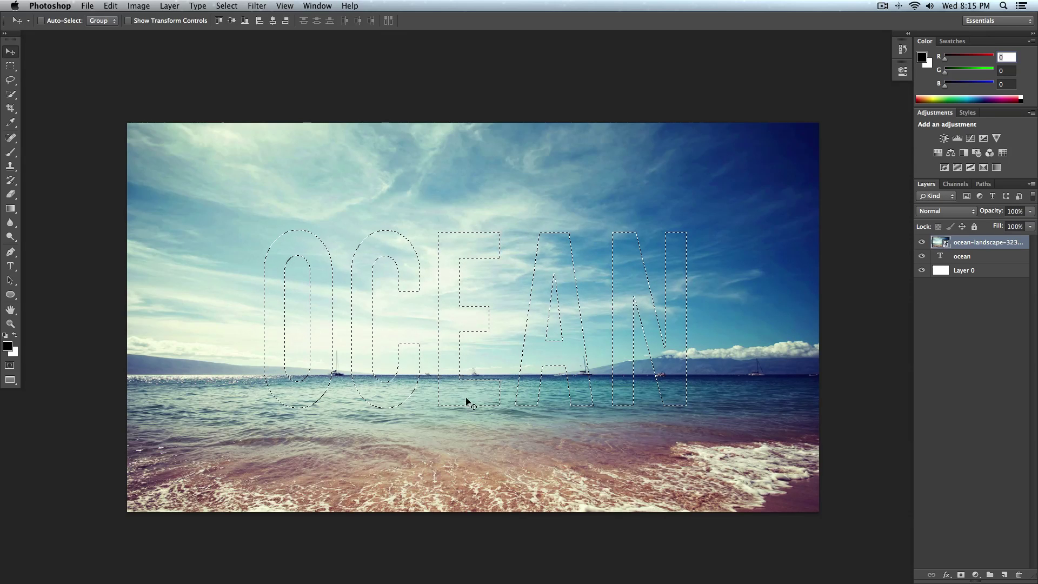
pyautogui.click(961, 575)
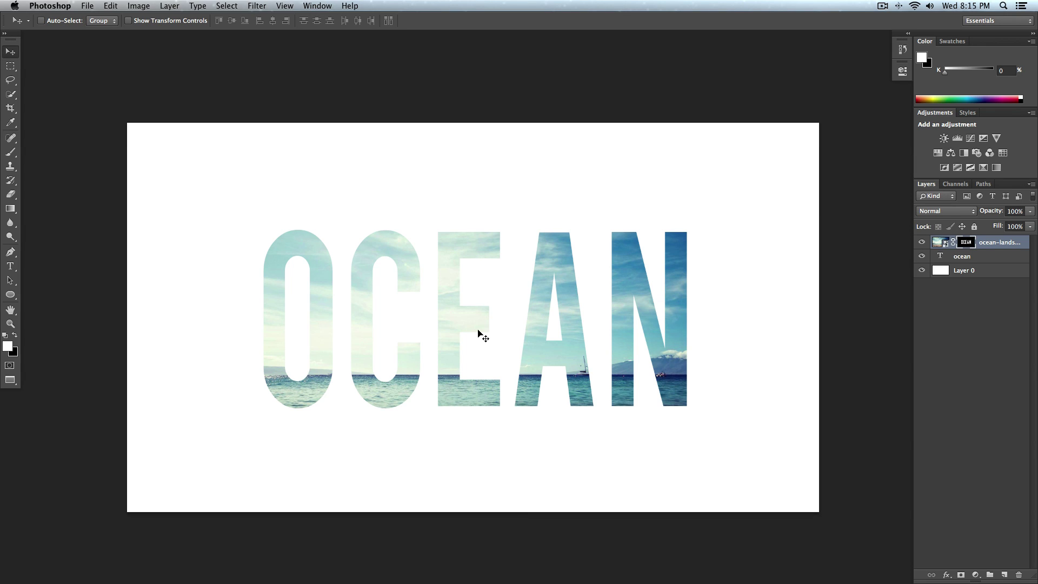
pyautogui.moveTo(479, 326); pyautogui.dragTo(431, 293)
pyautogui.press('super+z')
# - Slide the photo itself, not its mask, so the beach shows inside the letters
pyautogui.click(939, 244)
pyautogui.moveTo(701, 290); pyautogui.dragTo(501, 217)
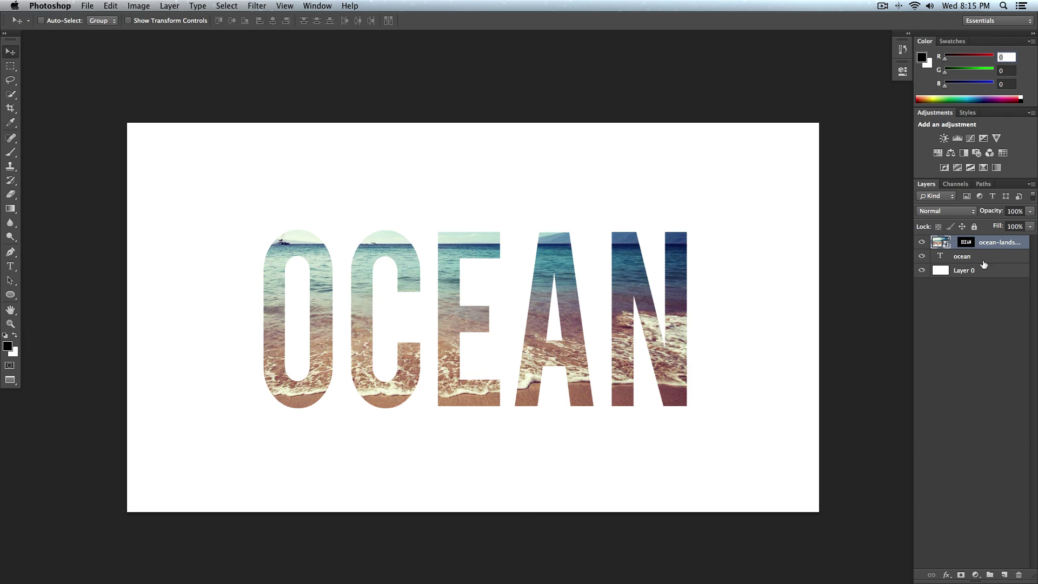
pyautogui.moveTo(559, 331); pyautogui.dragTo(557, 335)
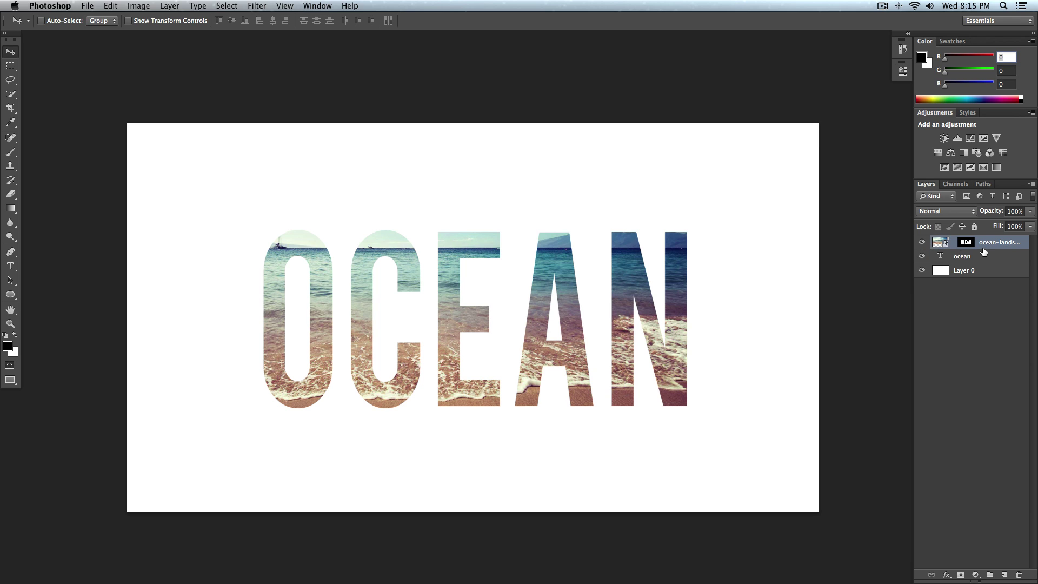
pyautogui.click(972, 255)
pyautogui.click(959, 247)
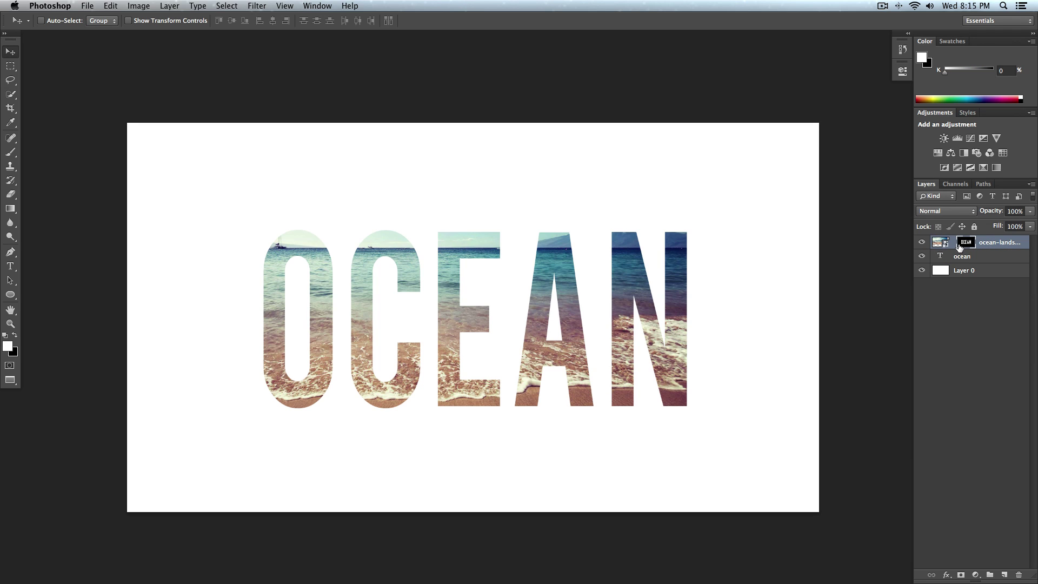
pyautogui.click(962, 254)
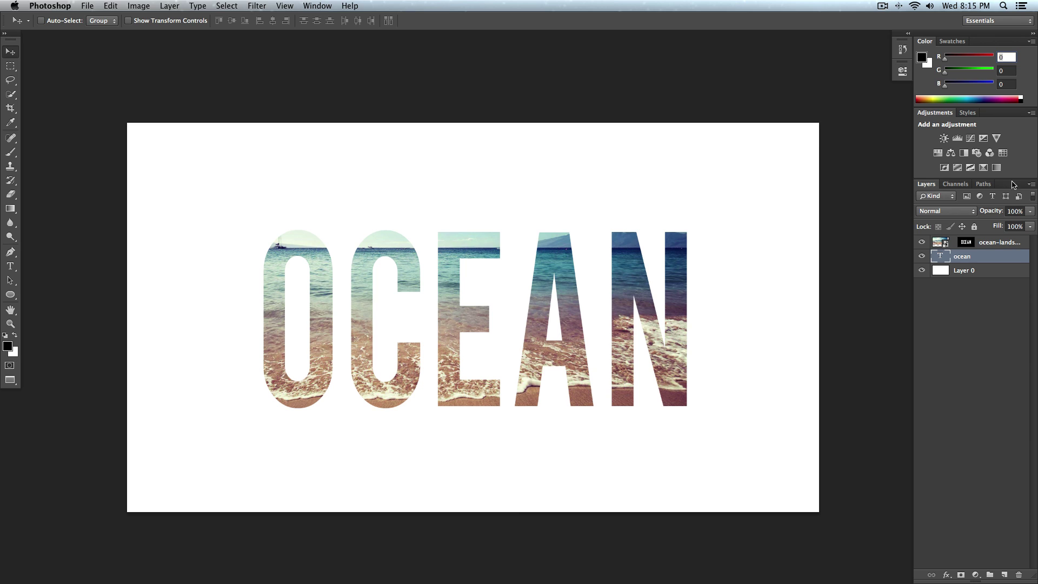
# - Free-transform the masked beach photo, shifting it so breaking waves and sand fill the OCEAN letters
pyautogui.click(941, 247)
pyautogui.hotkey('ctrl', 't')
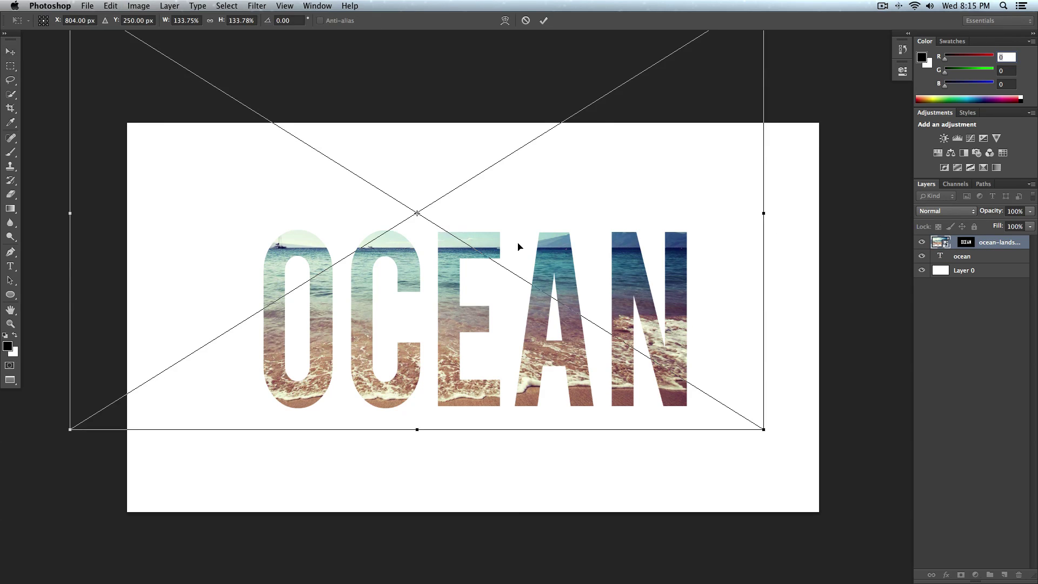
pyautogui.moveTo(447, 238); pyautogui.dragTo(528, 450)
pyautogui.moveTo(552, 344); pyautogui.dragTo(548, 176)
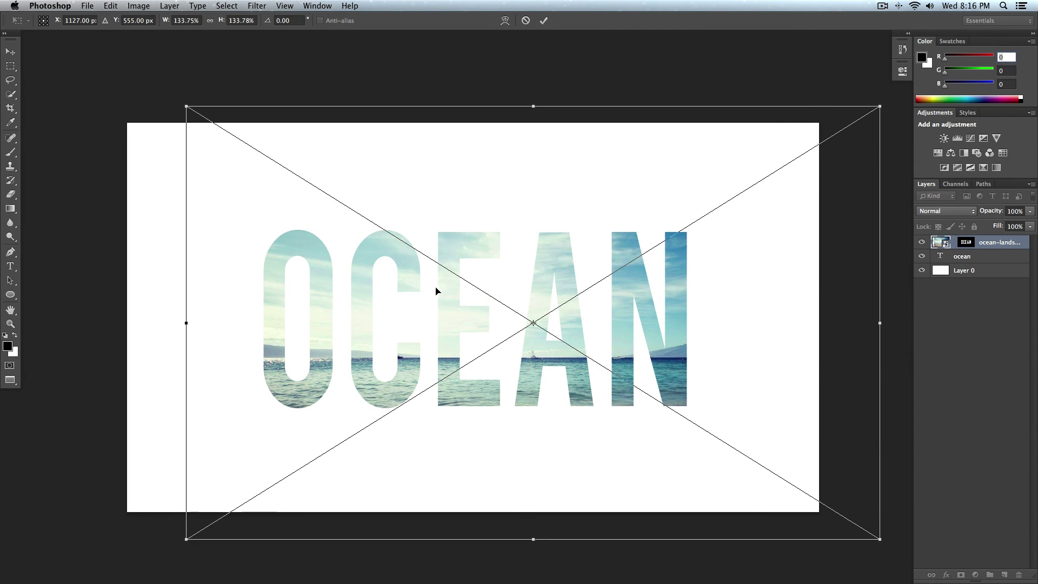
pyautogui.moveTo(434, 291); pyautogui.dragTo(388, 271)
pyautogui.moveTo(570, 282); pyautogui.dragTo(521, 259)
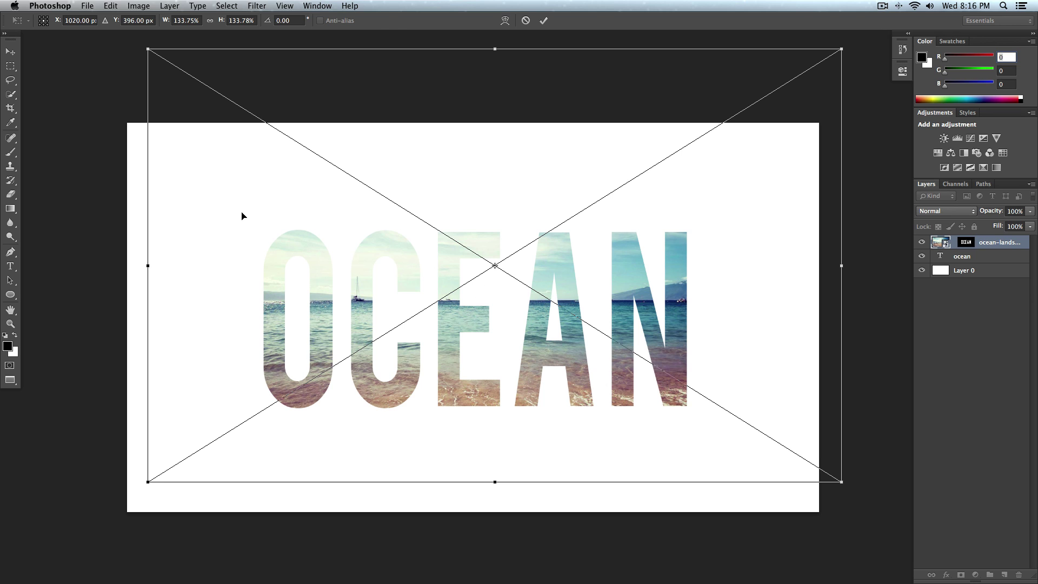
pyautogui.press('Return')
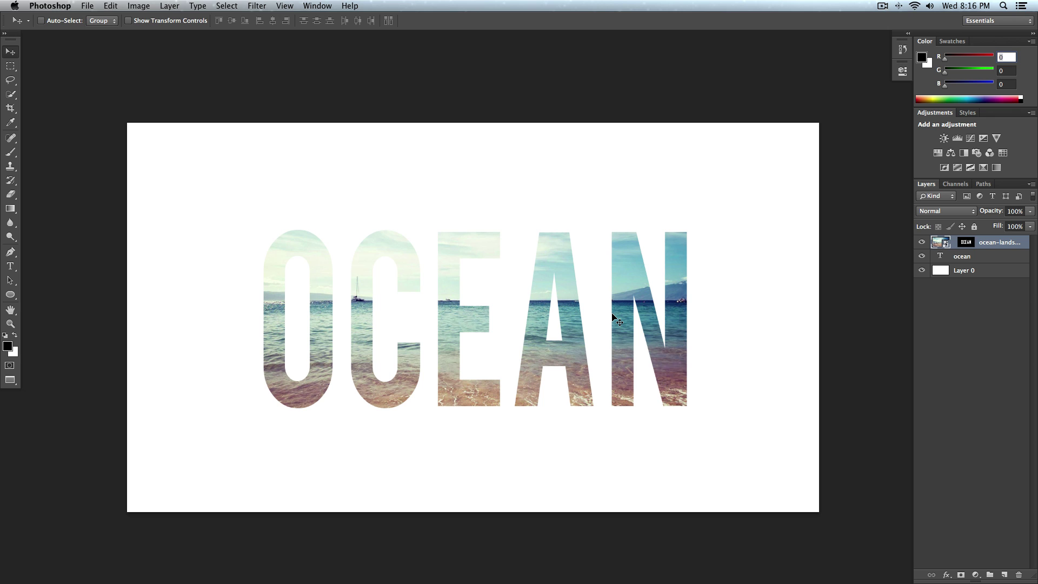
pyautogui.moveTo(584, 343); pyautogui.dragTo(580, 274)
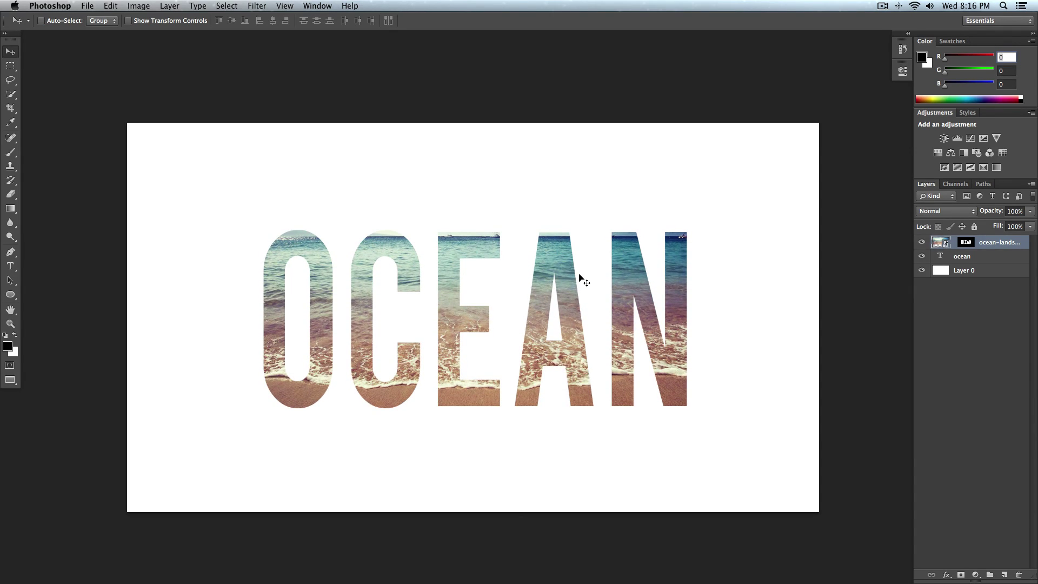
pyautogui.press('super+minus')
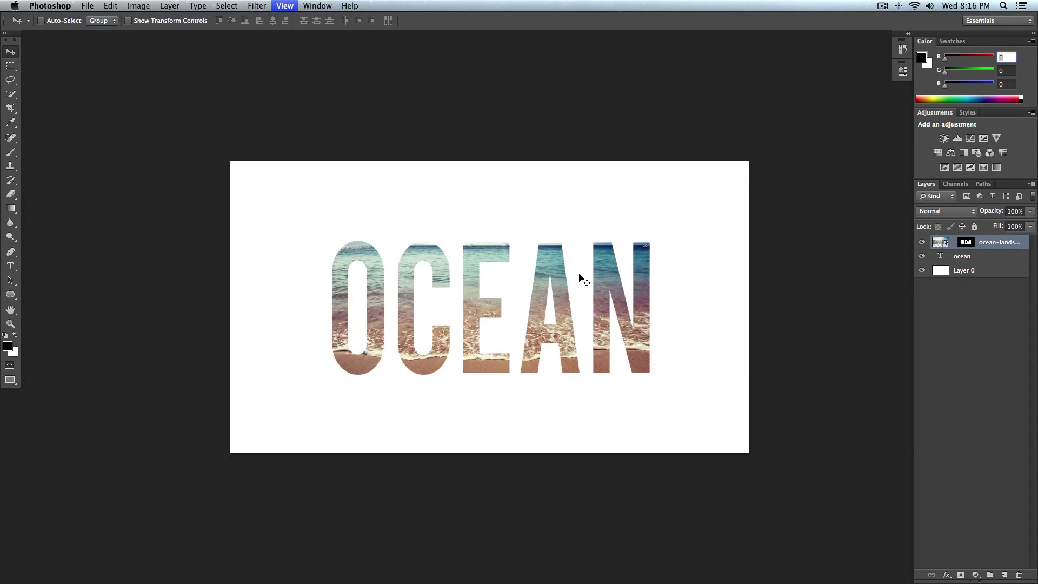
pyautogui.press('super+minus')
pyautogui.press('super+plus')
pyautogui.press('super+plus')
pyautogui.press('super+minus')
pyautogui.press('super+minus')
pyautogui.press('super+minus')
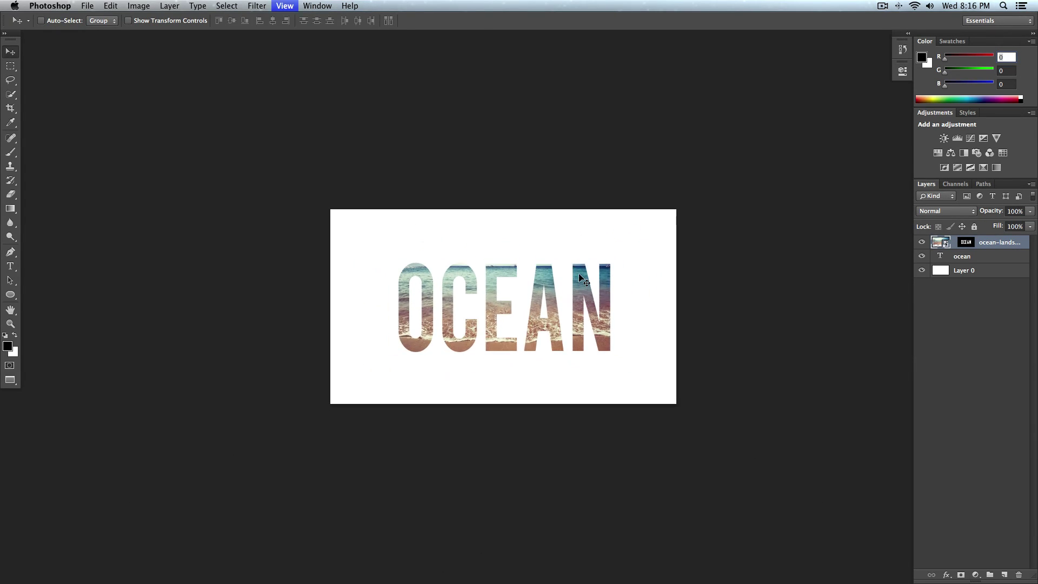
pyautogui.moveTo(511, 262); pyautogui.dragTo(473, 264)
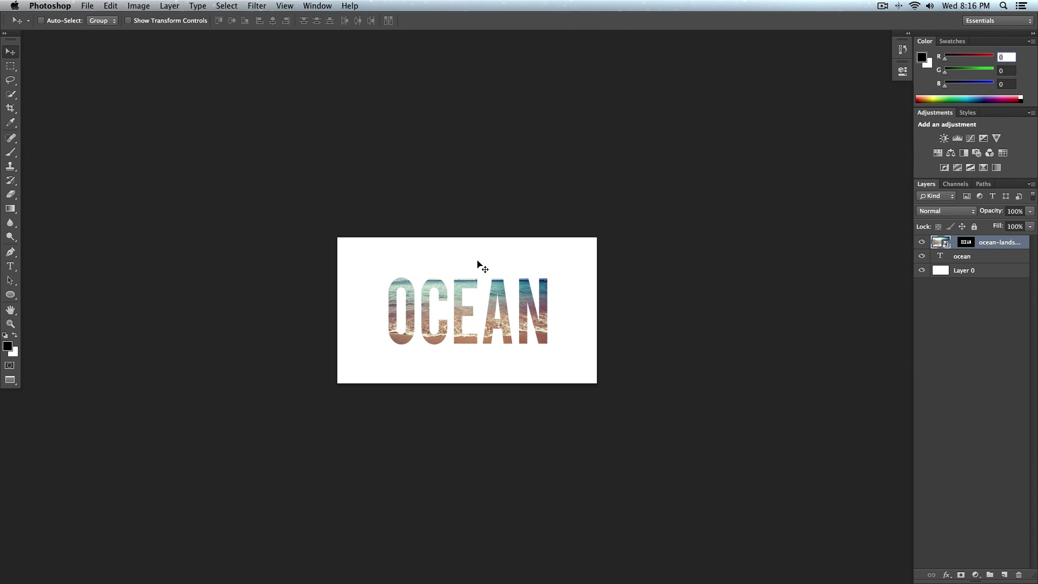
pyautogui.press('super+minus')
pyautogui.press('super+minus')
pyautogui.press('super+plus')
pyautogui.press('super+plus')
pyautogui.press('super+plus')
pyautogui.press('super+plus')
pyautogui.press('super+plus')
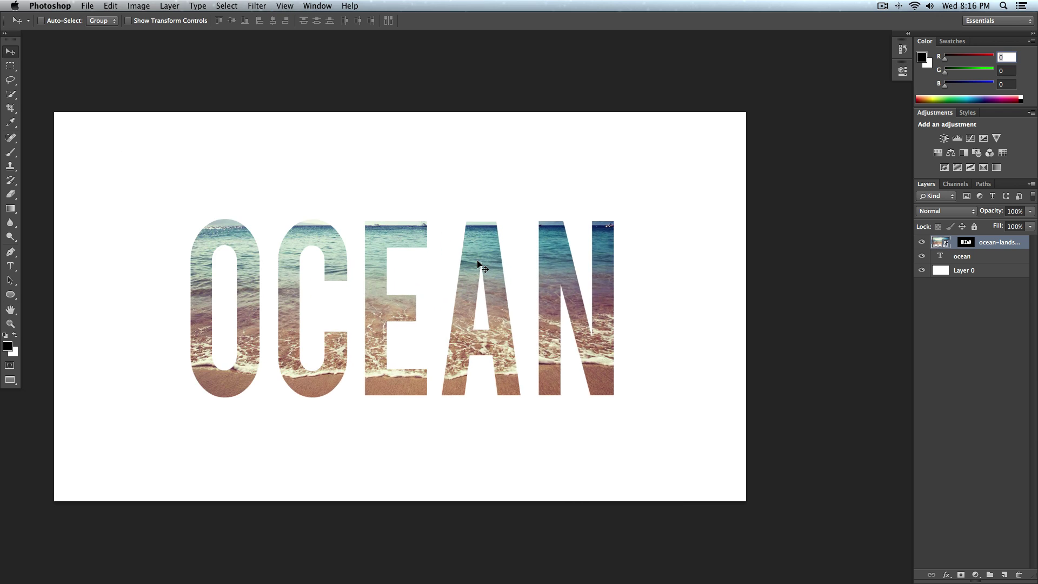
pyautogui.moveTo(436, 268); pyautogui.dragTo(497, 271)
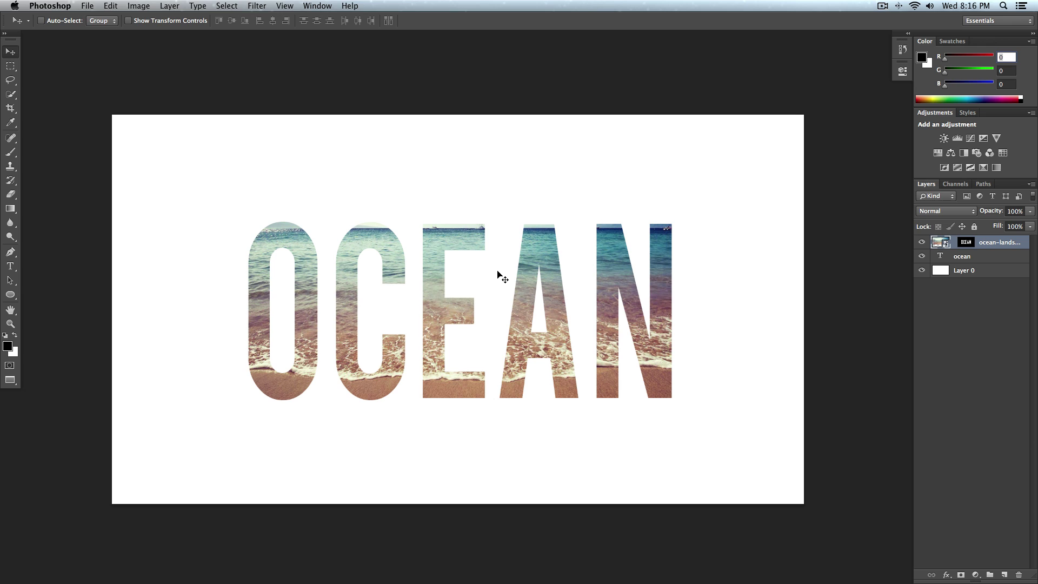
# - Enter text editing on the OCEAN text and exit without changes
pyautogui.press('t')
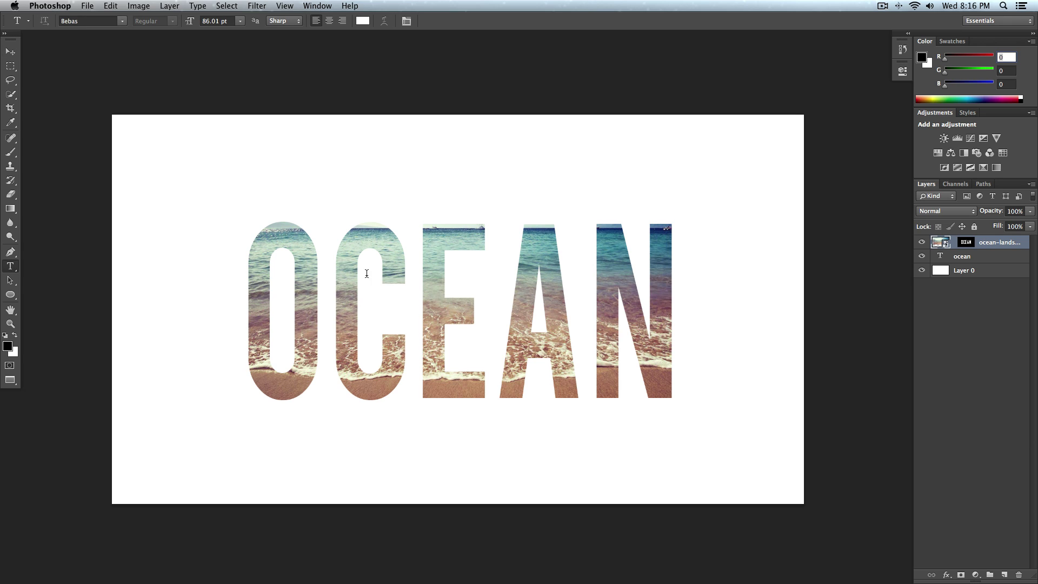
pyautogui.click(493, 279)
pyautogui.press('Left')
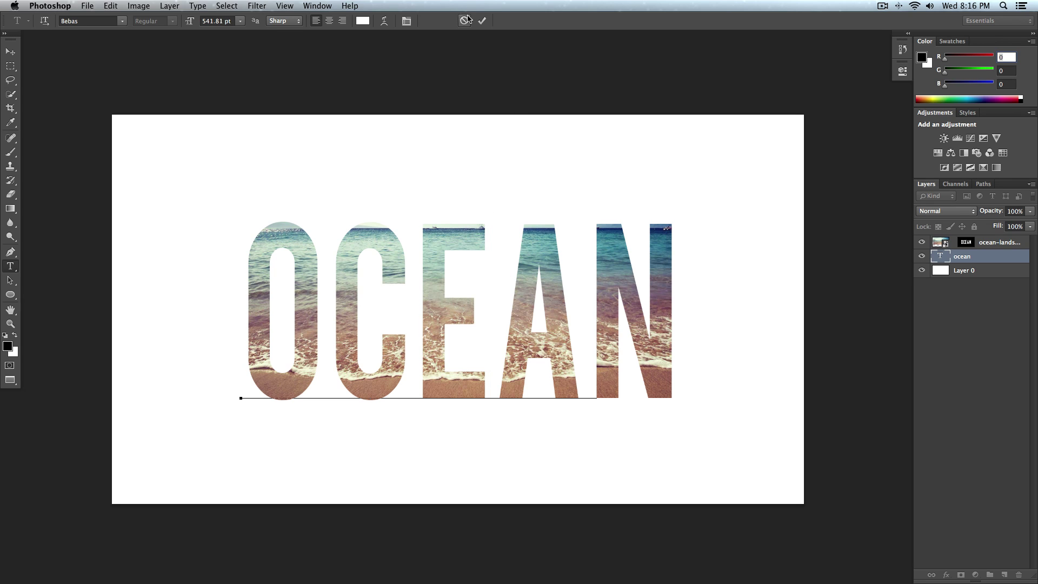
pyautogui.press('super+Return')
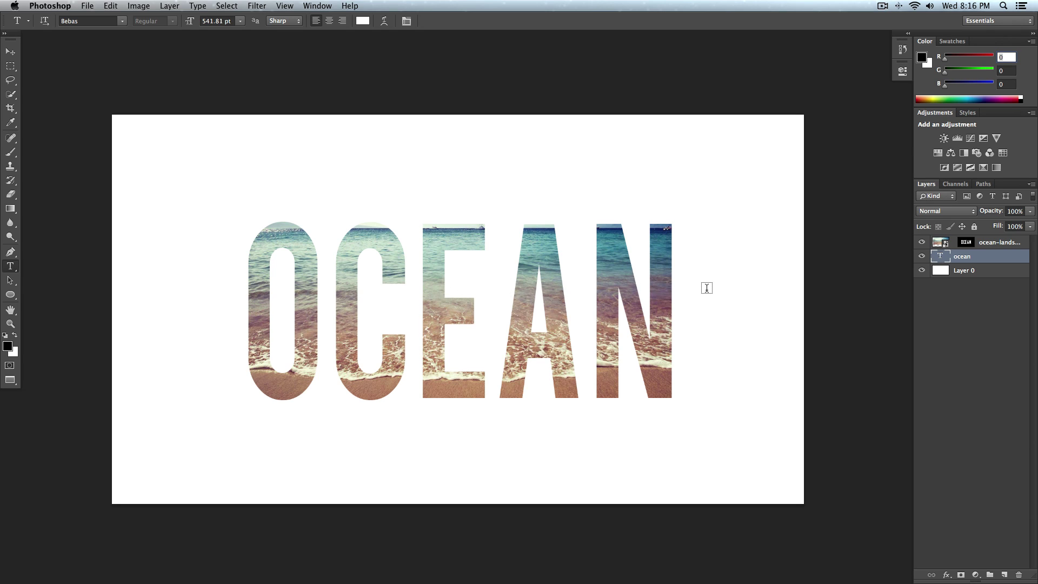
# - Delete and restore the photo layer, then step back through history until the OCEAN mask is gone
pyautogui.click(967, 244)
pyautogui.press('BackSpace')
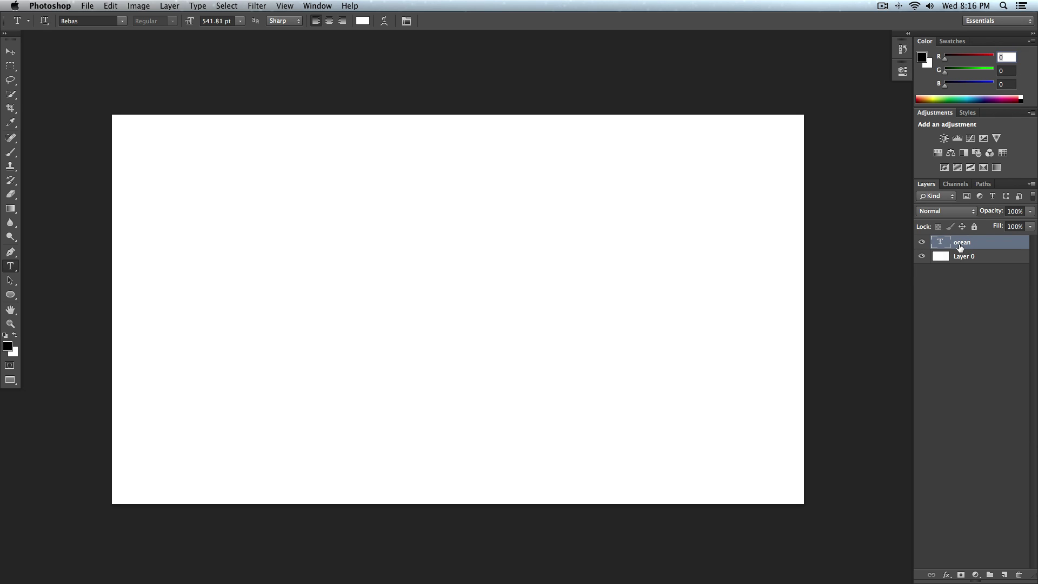
pyautogui.press('super+z')
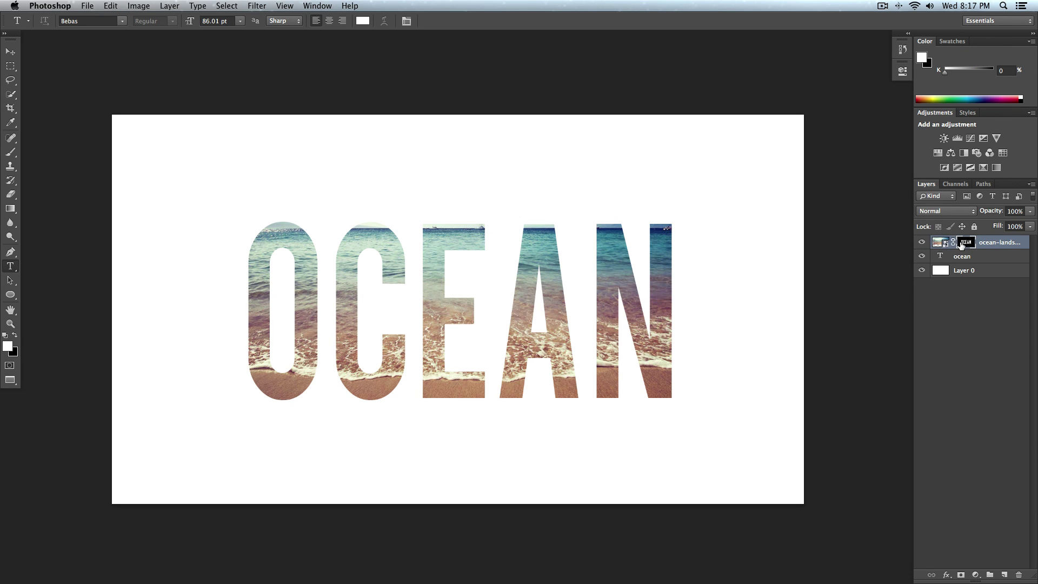
pyautogui.doubleClick(961, 245)
pyautogui.press('BackSpace')
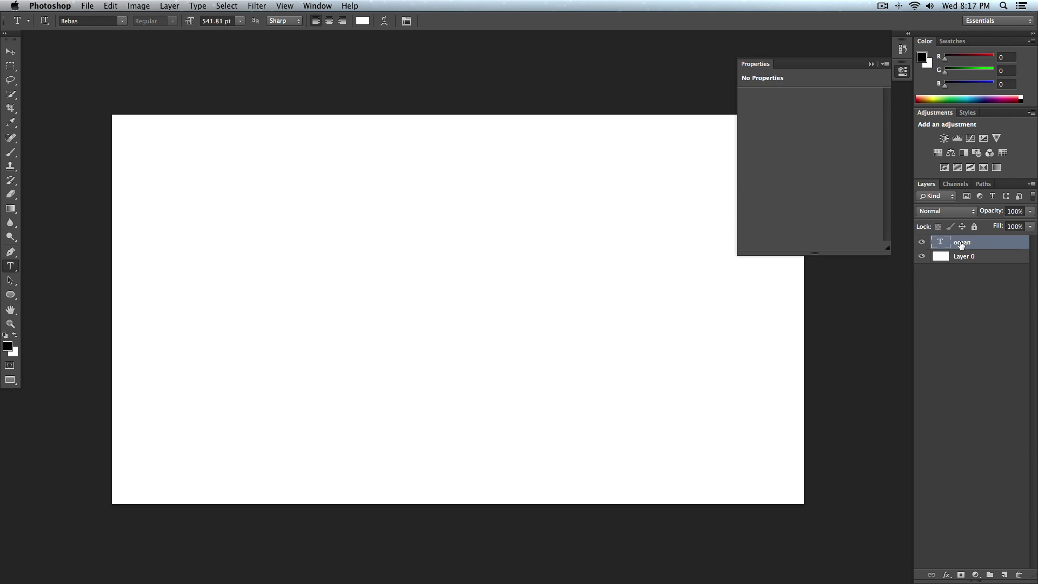
pyautogui.click(872, 64)
pyautogui.press('super+z')
pyautogui.press('super+alt+z')
pyautogui.press('super+alt+z')
pyautogui.press('super+alt+z')
pyautogui.press('super+alt+z')
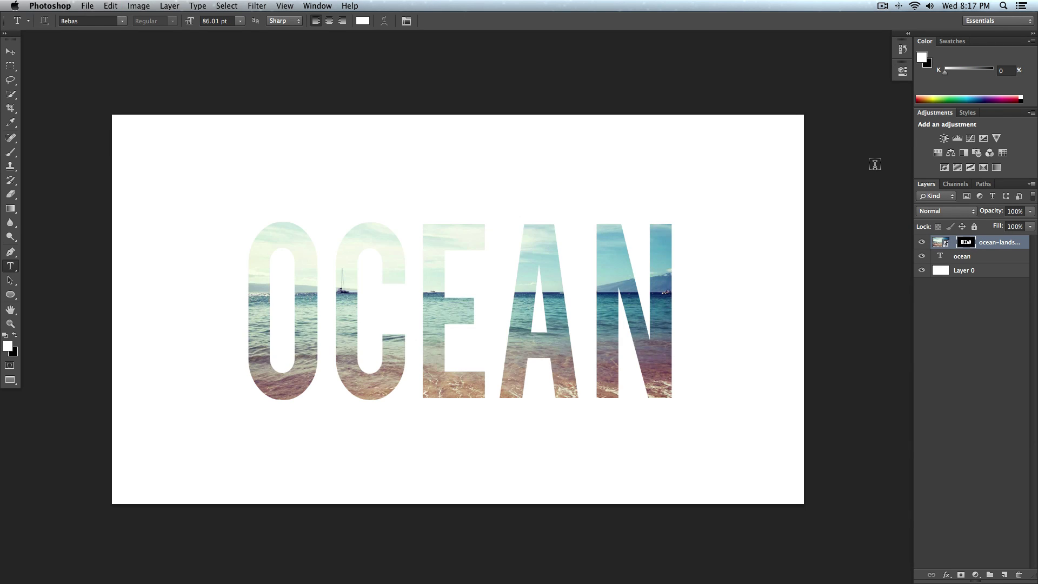
# - Undo back to plain OCEAN text and clip the beach photo layer into it
pyautogui.press('super+alt+z')
pyautogui.press('super+alt+z')
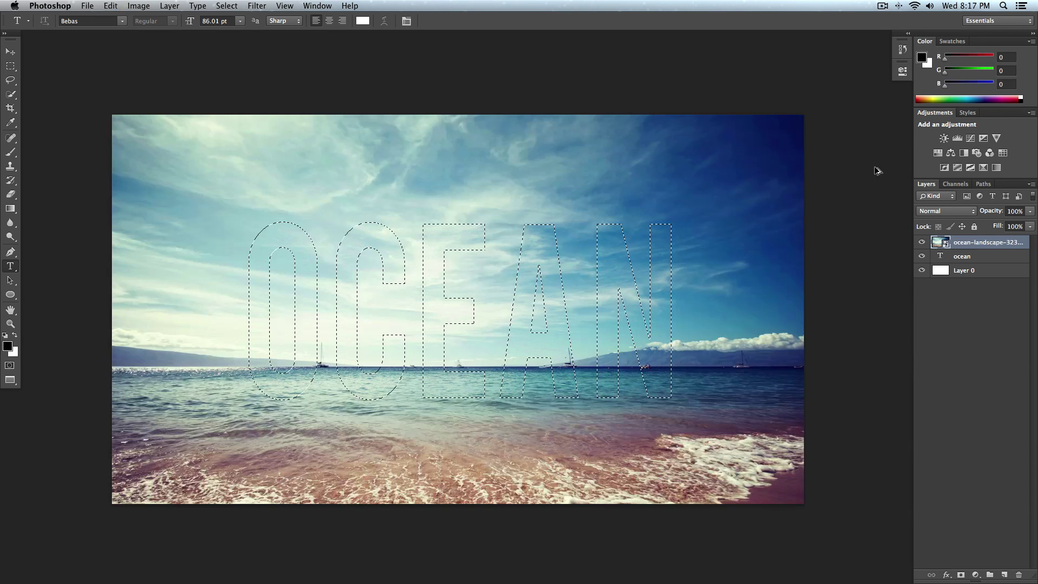
pyautogui.press('super+alt+z')
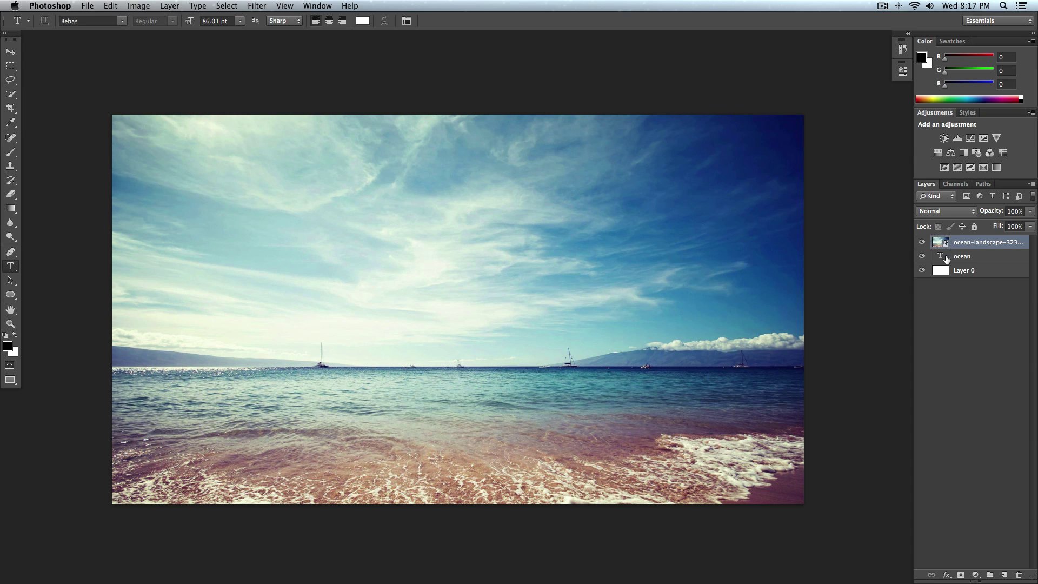
pyautogui.click(965, 259)
pyautogui.rightClick(954, 240)
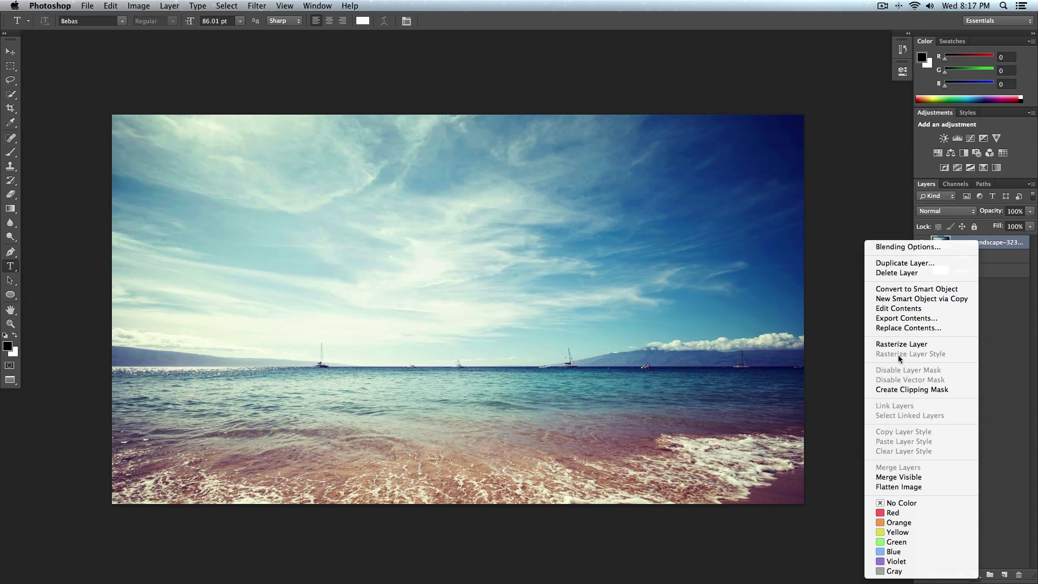
pyautogui.click(991, 329)
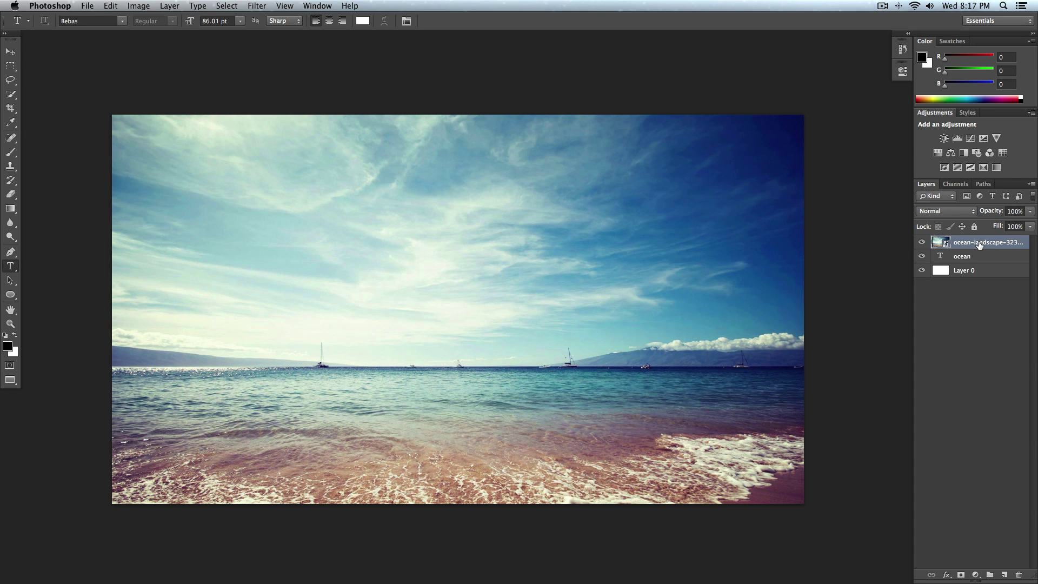
pyautogui.rightClick(979, 245)
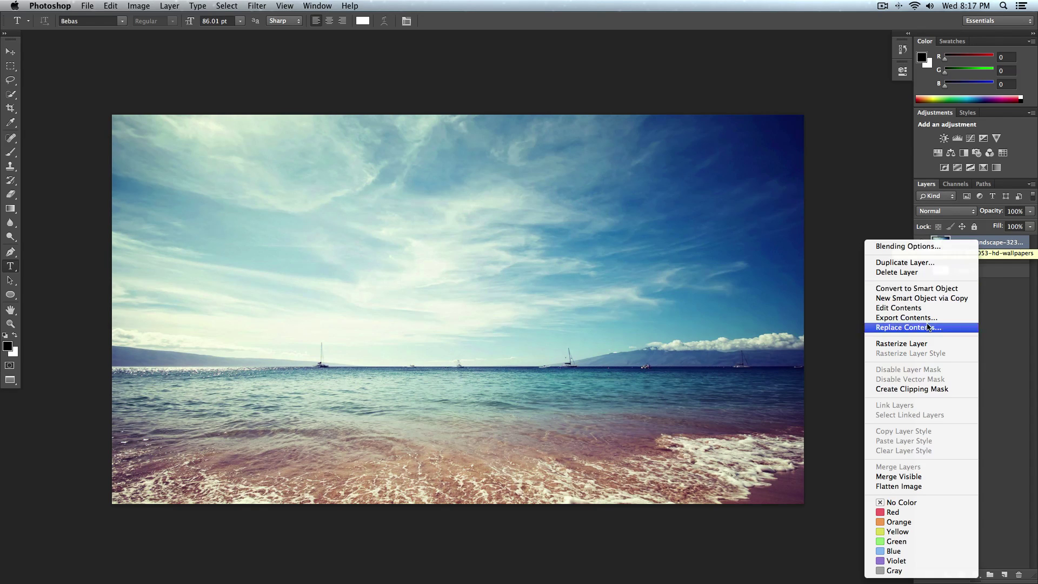
pyautogui.click(913, 388)
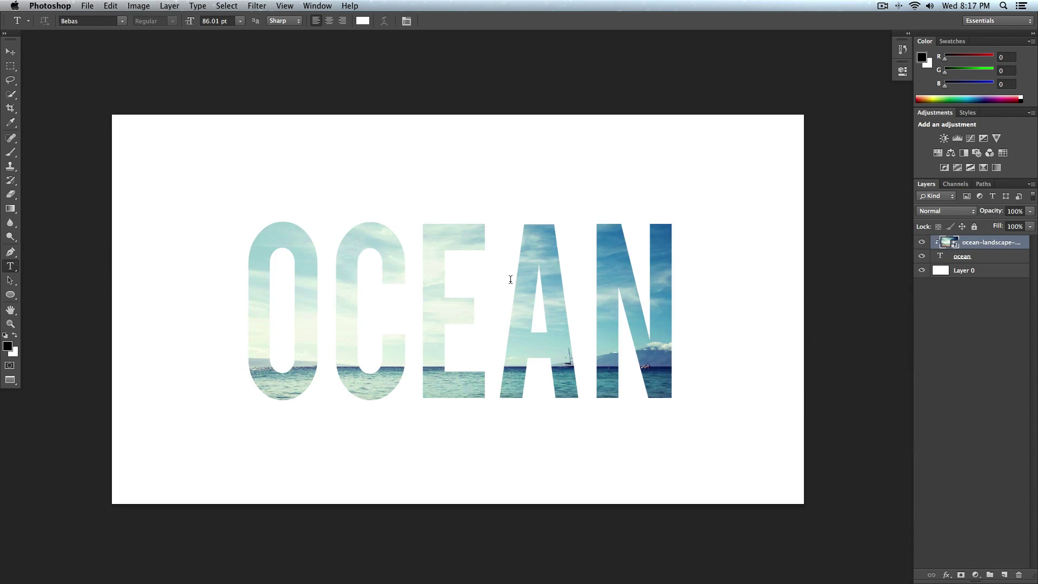
# - Reposition the clipped photo so sailboats, sea, surf and sand fill the letters
pyautogui.press('v')
pyautogui.moveTo(556, 336); pyautogui.dragTo(599, 170)
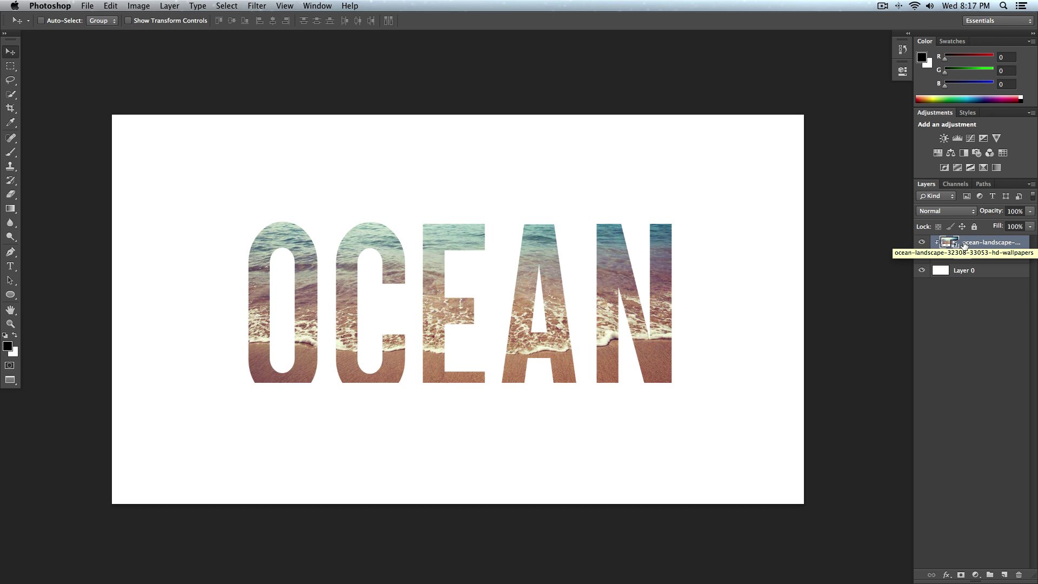
pyautogui.moveTo(547, 292); pyautogui.dragTo(538, 324)
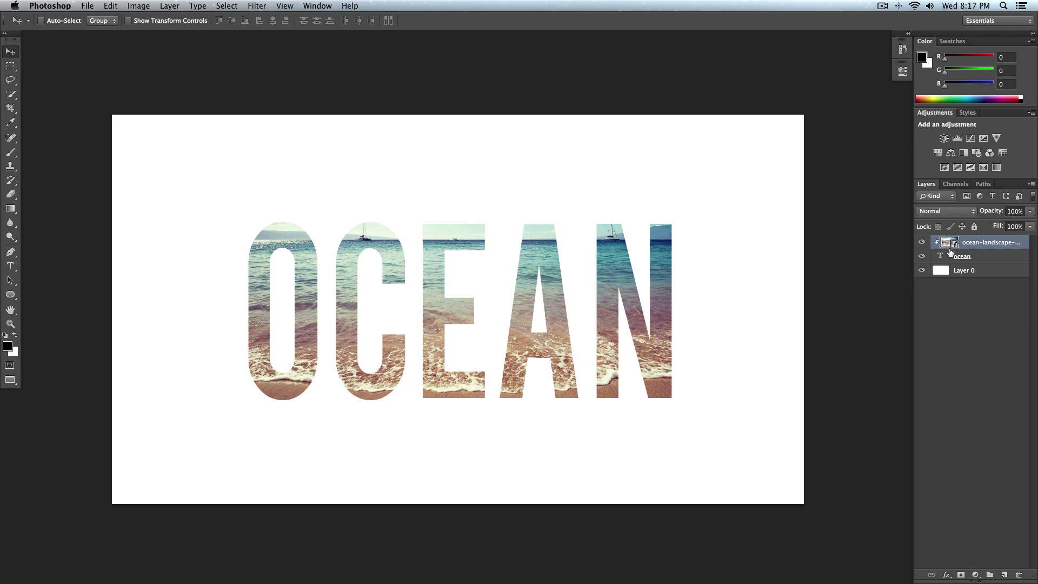
# - Retype the OCEAN text as 'beach' and nudge the layer slightly right and down
pyautogui.press('t')
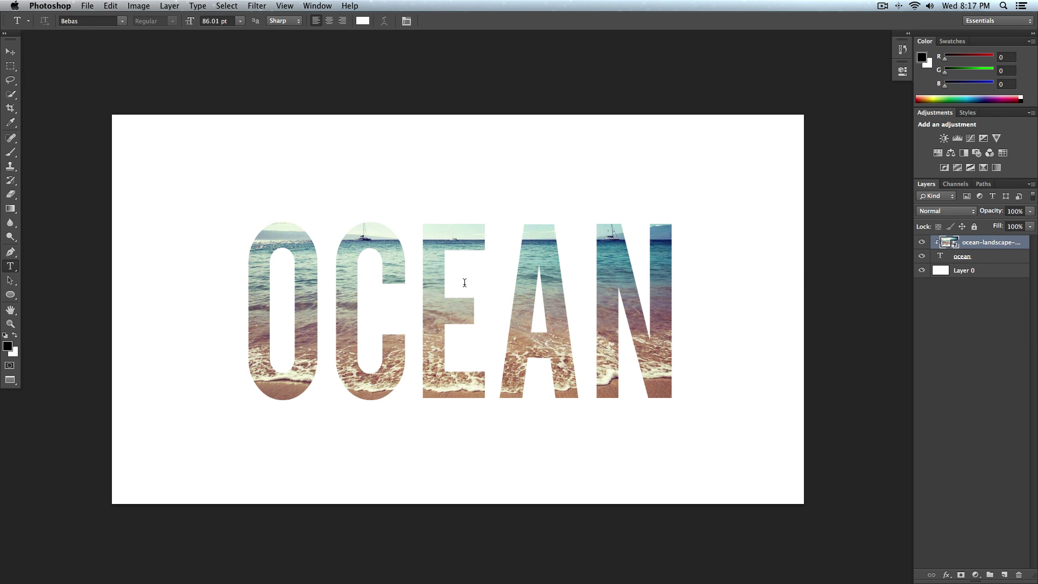
pyautogui.click(469, 288)
pyautogui.press('Delete')
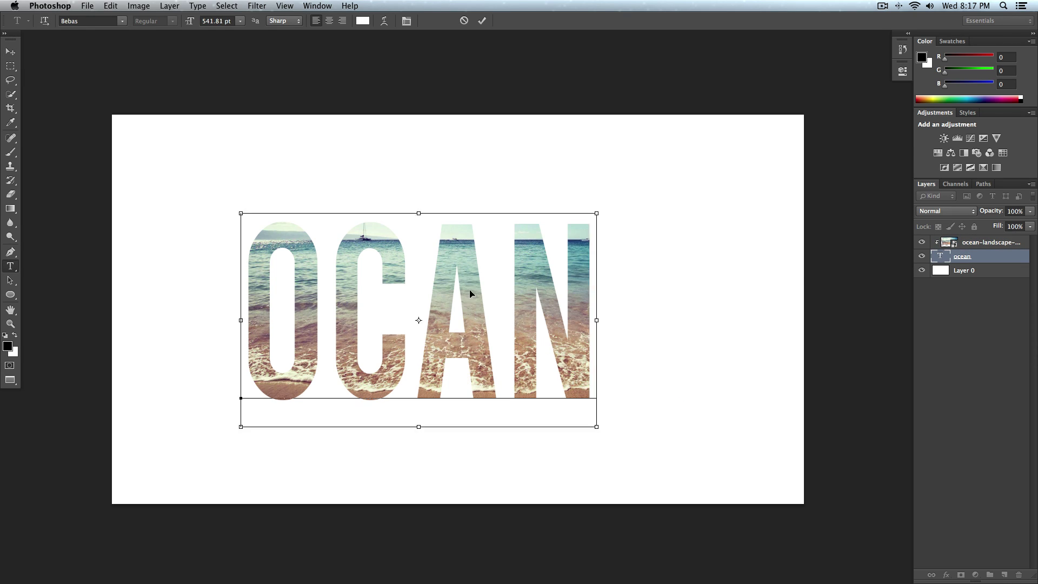
pyautogui.press('super+a')
pyautogui.write('beach')
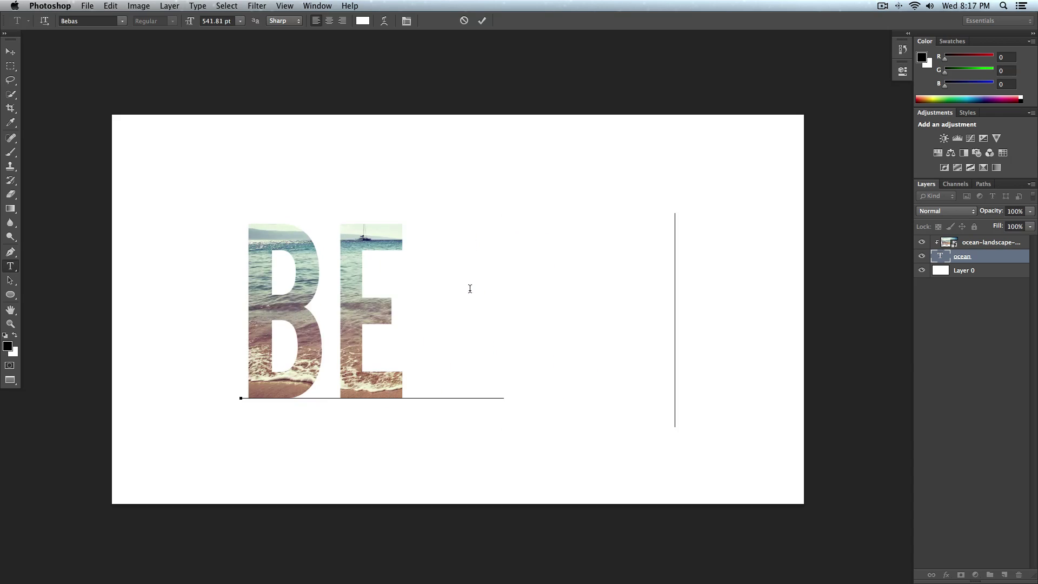
pyautogui.press('super+Return')
pyautogui.press('v')
pyautogui.moveTo(471, 292); pyautogui.dragTo(476, 294)
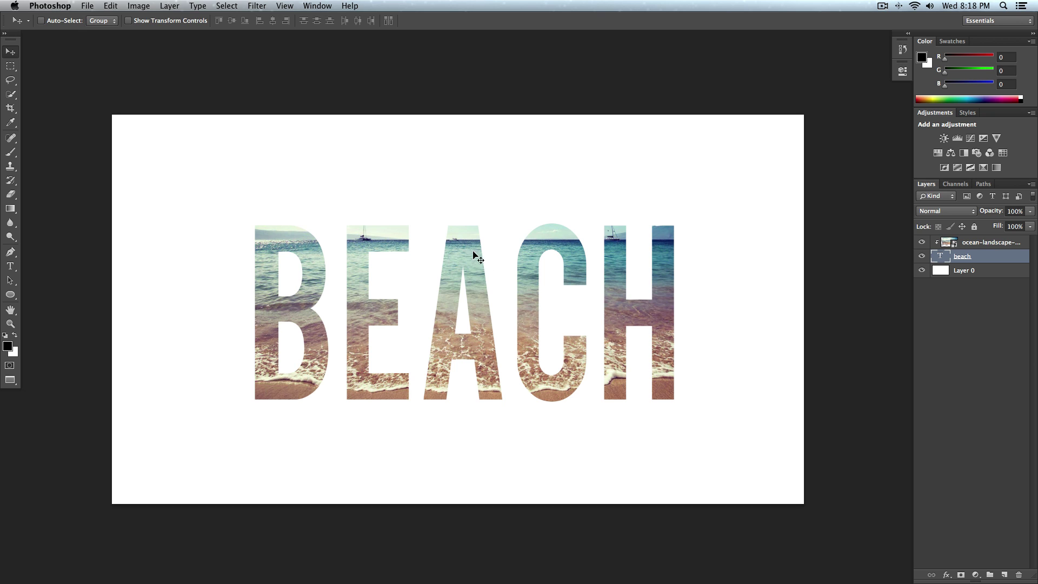
# - Change the colour of all the BEACH text to red and commit the edit
pyautogui.press('t')
pyautogui.click(442, 226)
pyautogui.press('super+a')
pyautogui.click(365, 20)
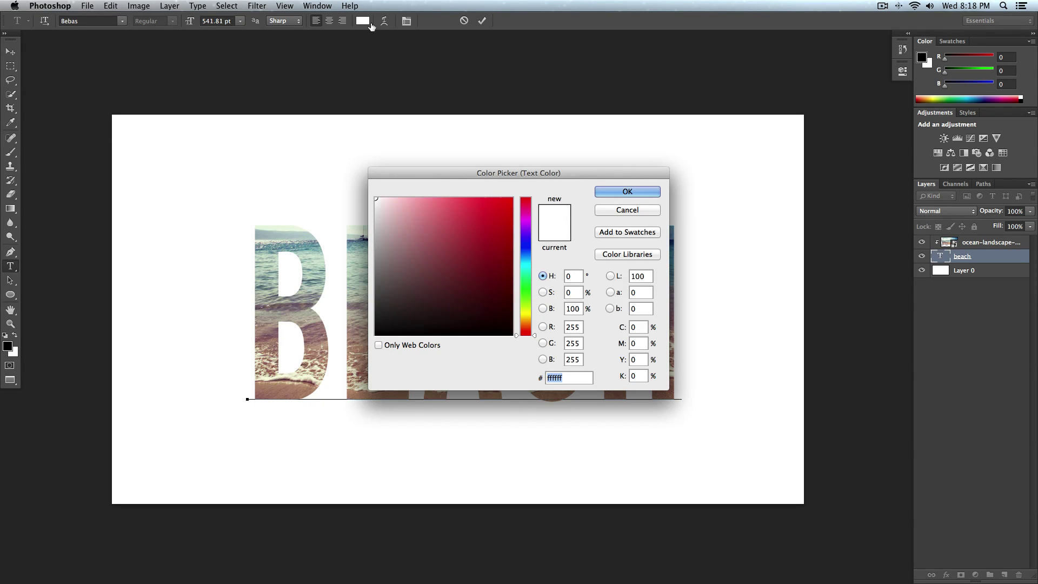
pyautogui.click(511, 243)
pyautogui.click(627, 191)
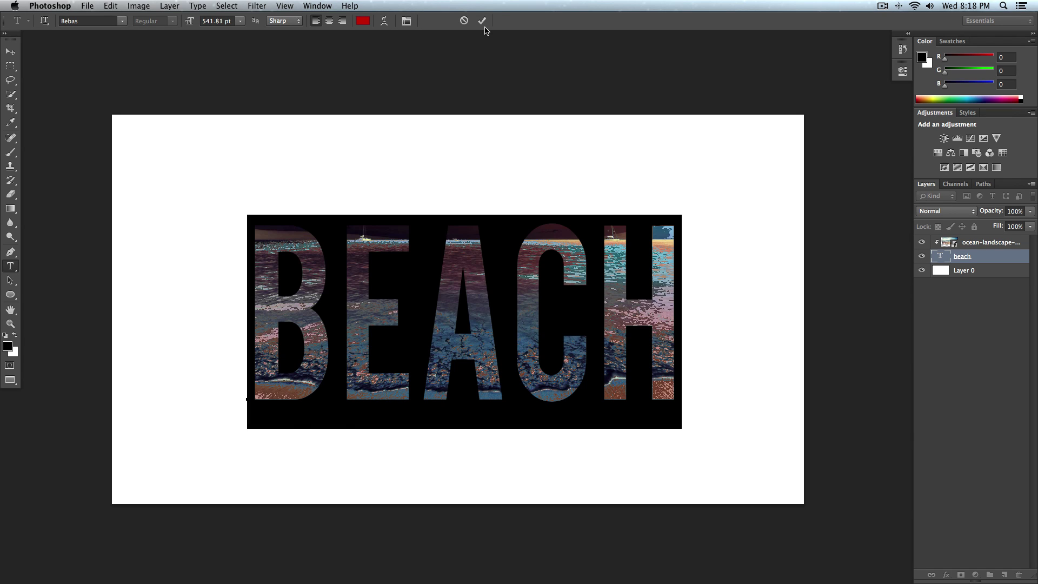
pyautogui.click(482, 21)
# - Hide and then show the BEACH text layer again
pyautogui.press('v')
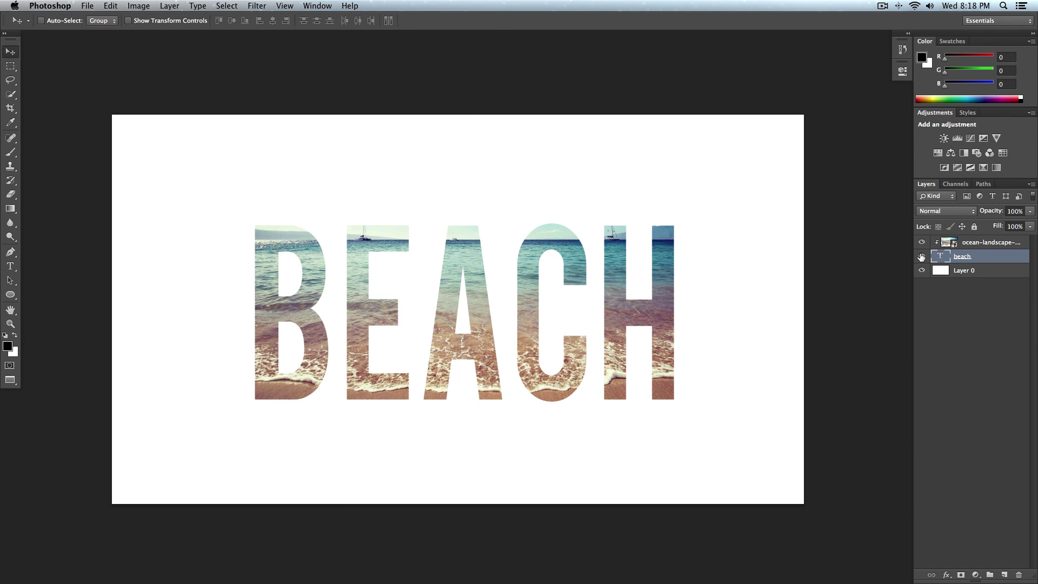
pyautogui.click(922, 256)
pyautogui.click(922, 257)
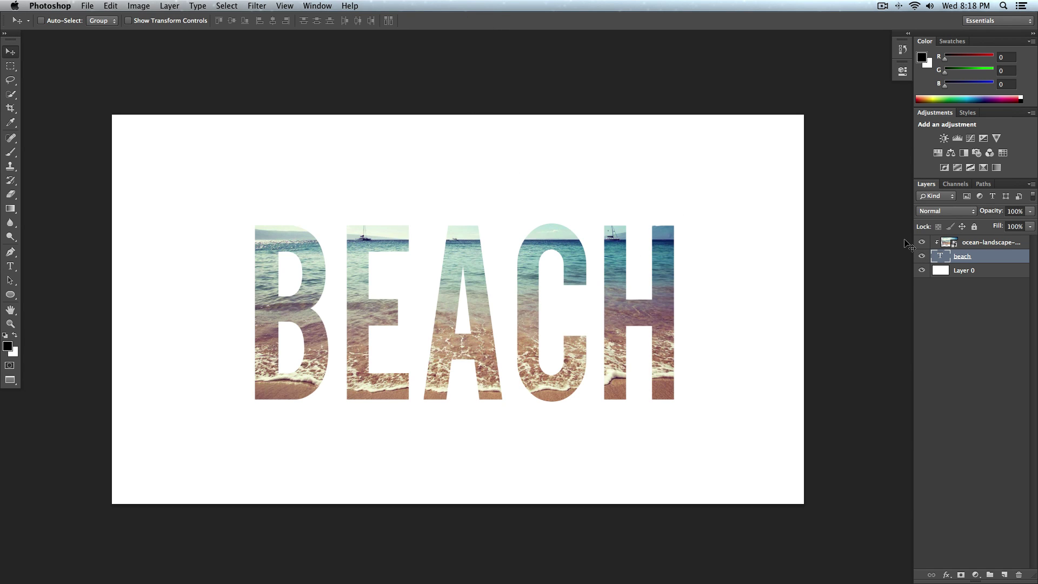